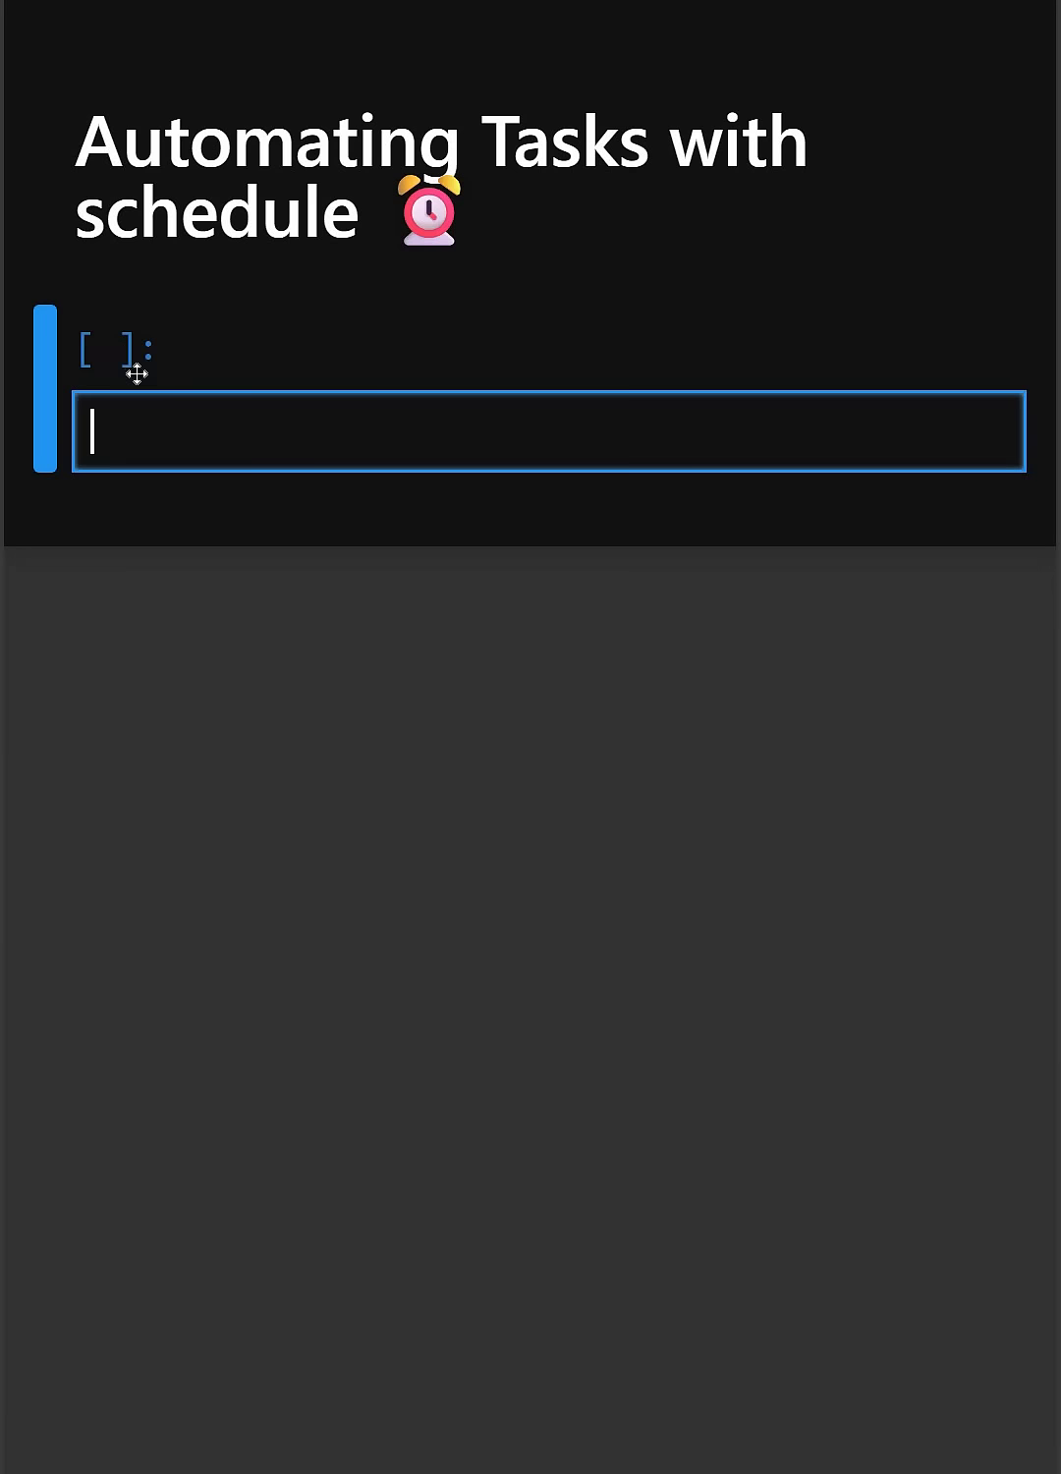
type("import")
type(" sc")
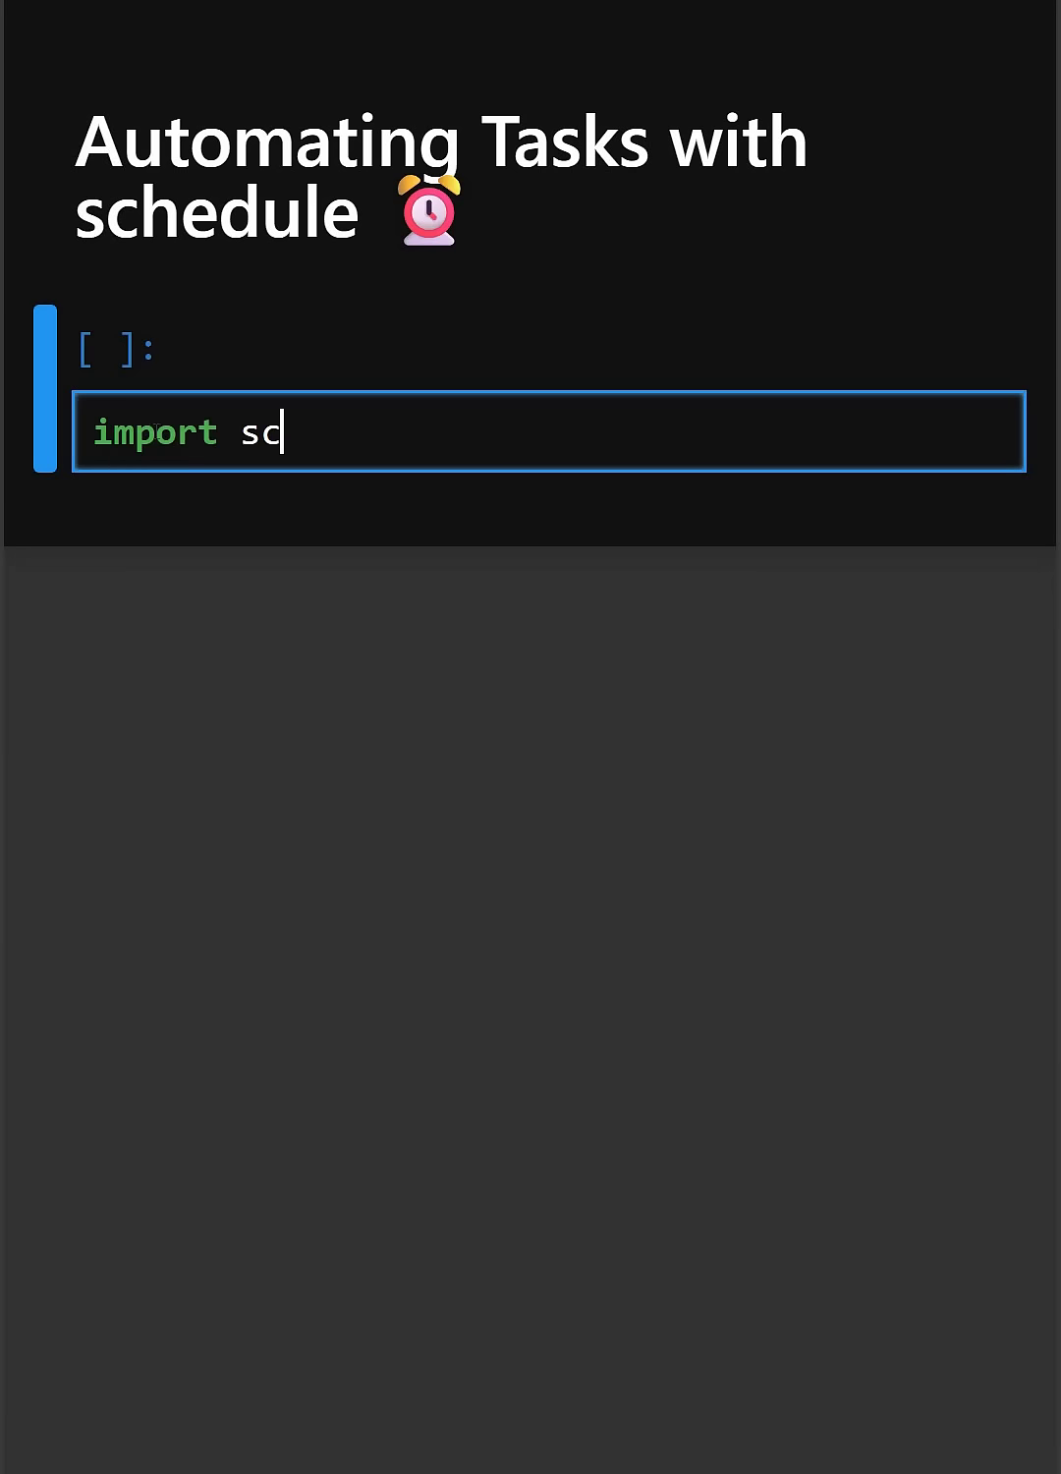
type("hedule")
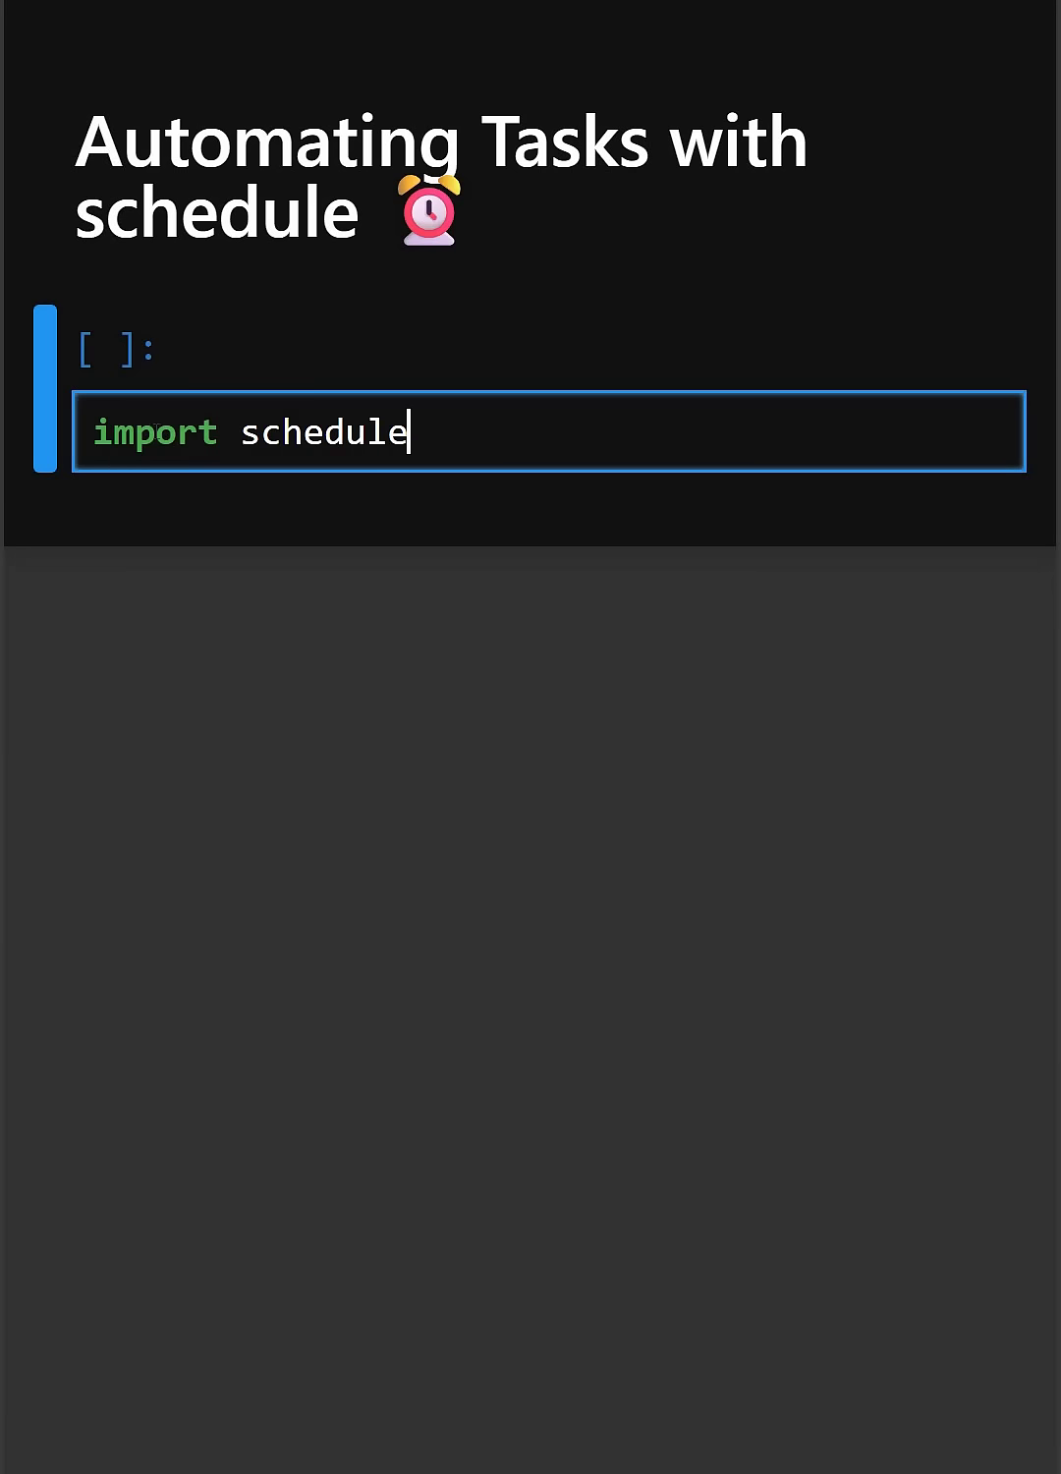
Step: Write the two import lines, import schedule and import time
key("Return")
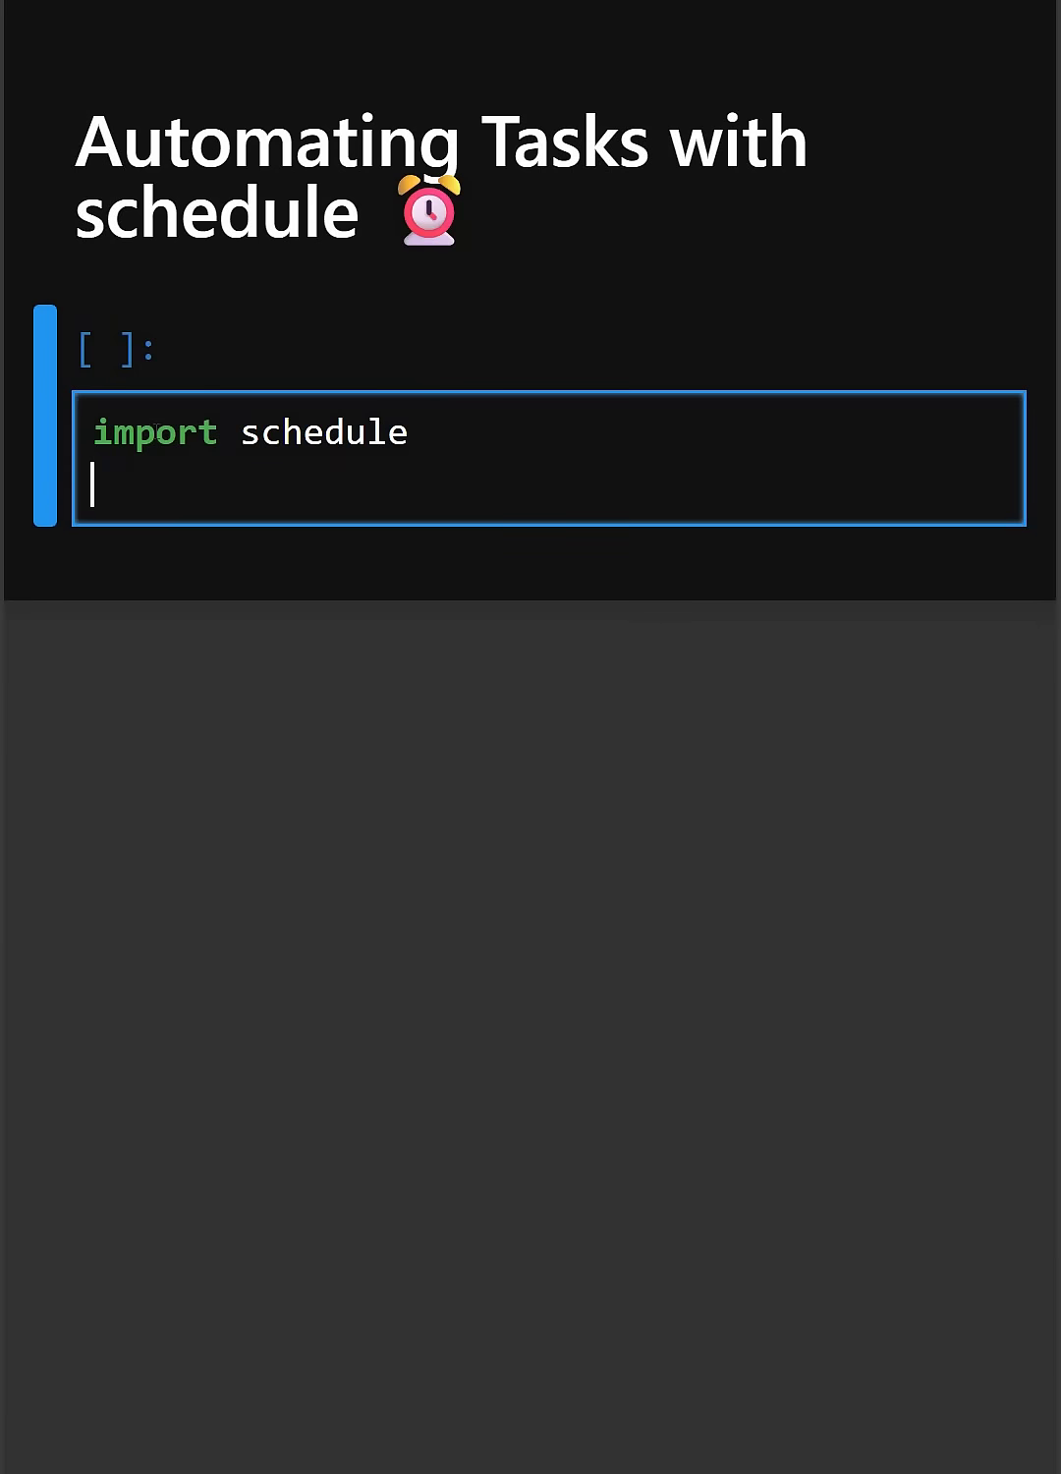
type("import ti")
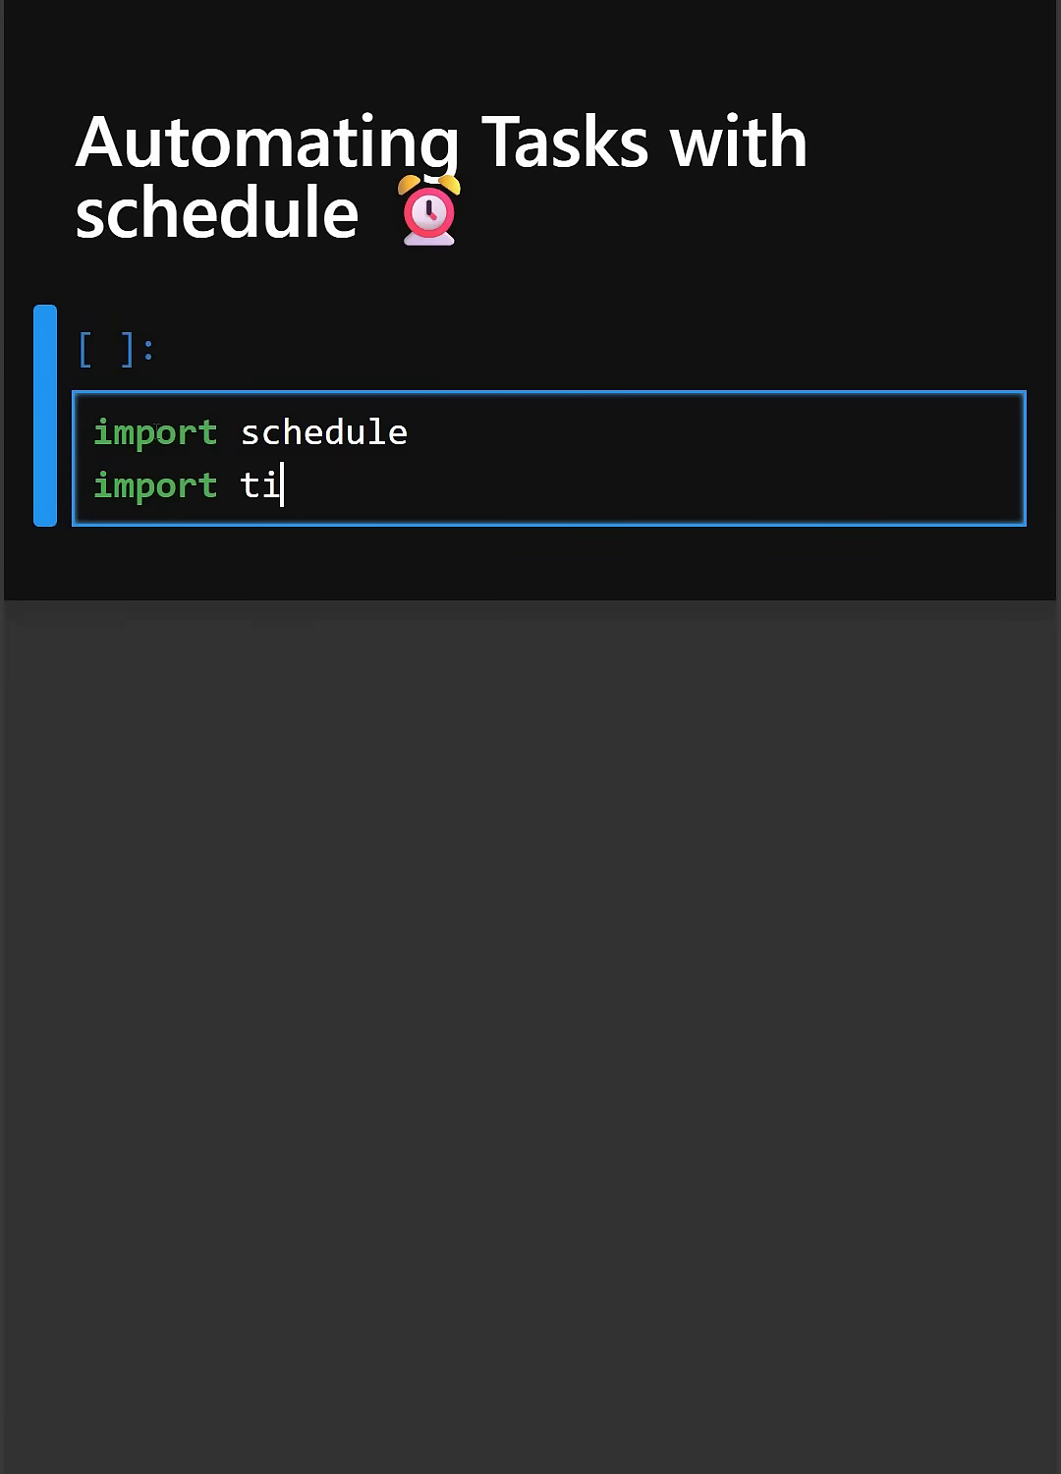
type("me")
key("Return")
type("def ")
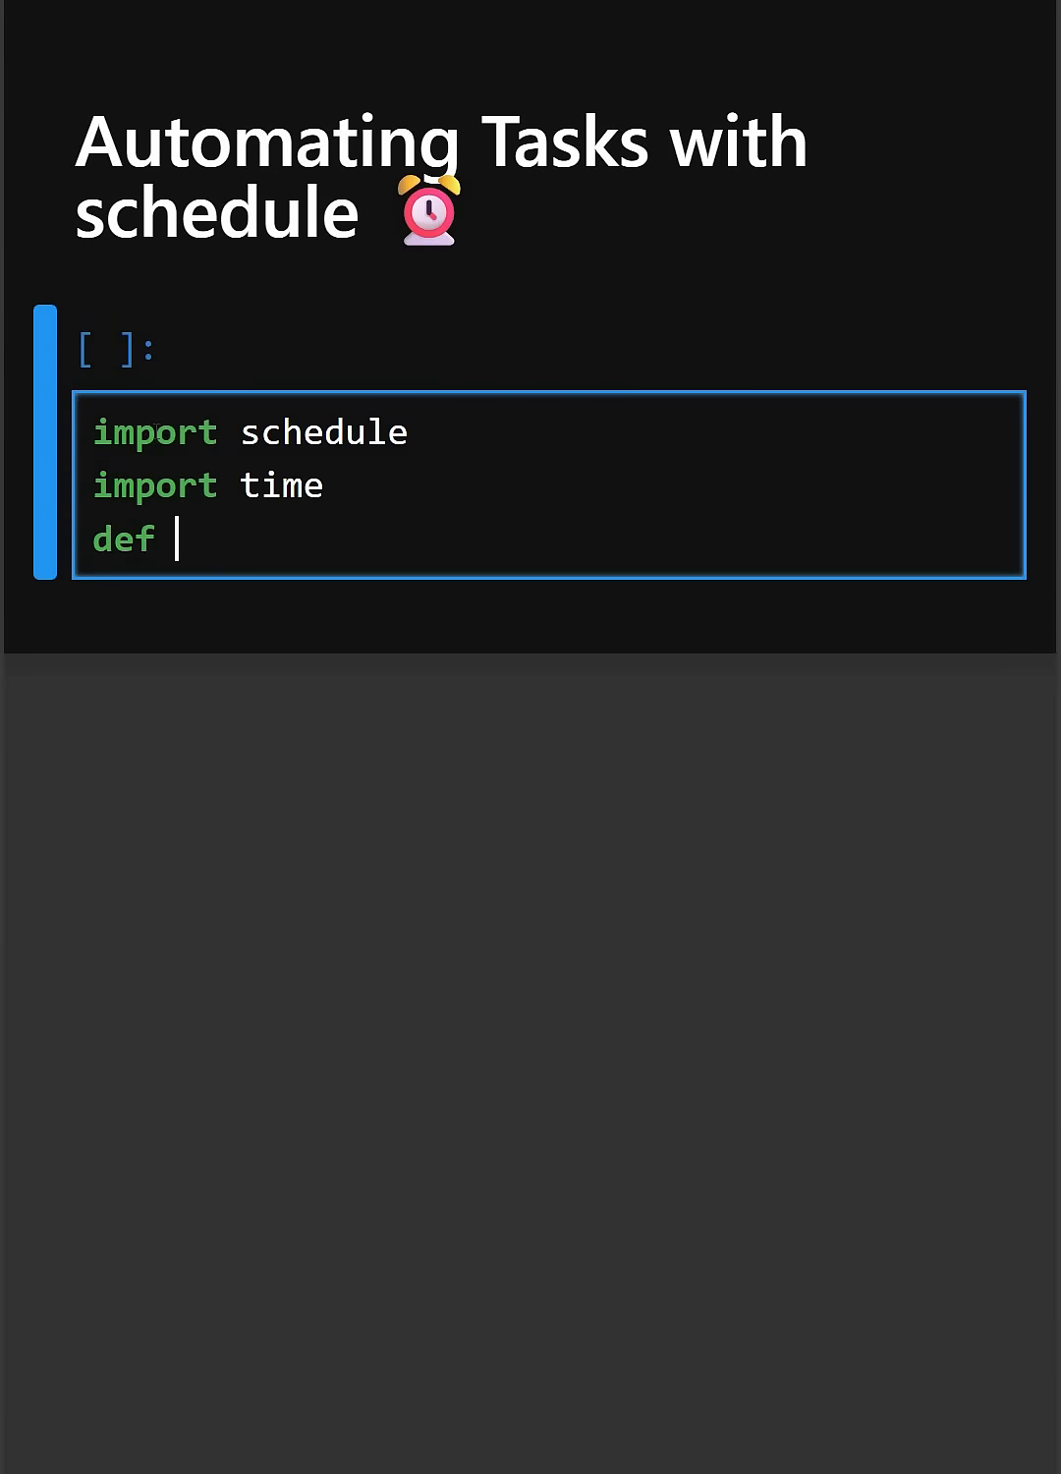
type("greet")
type("()")
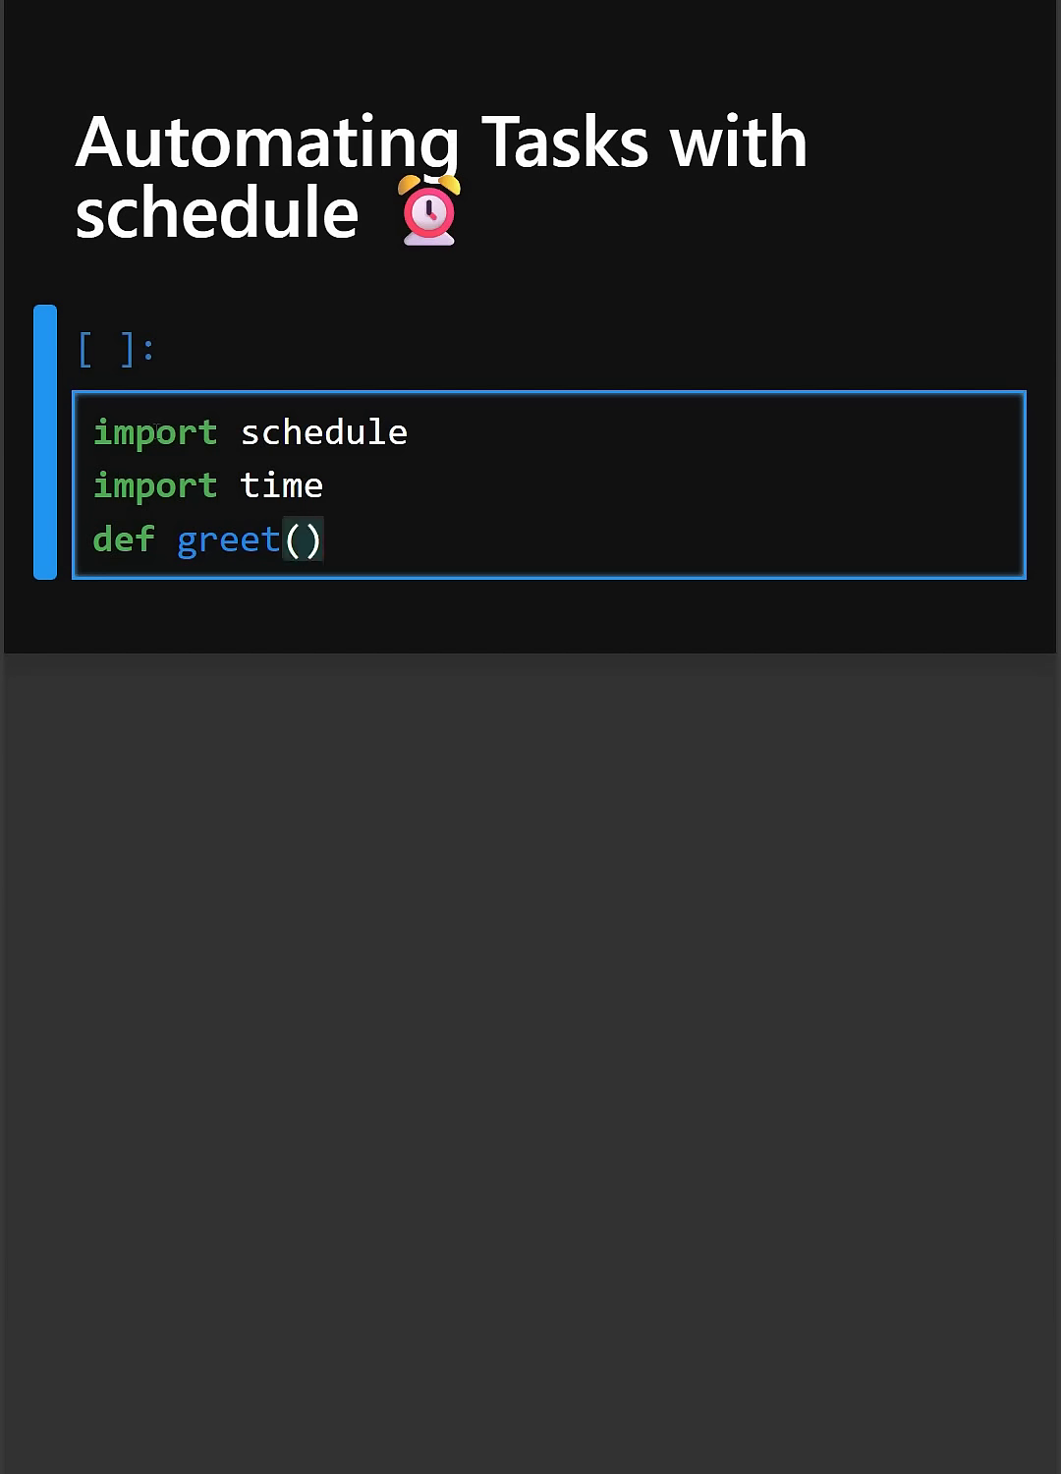
type(":")
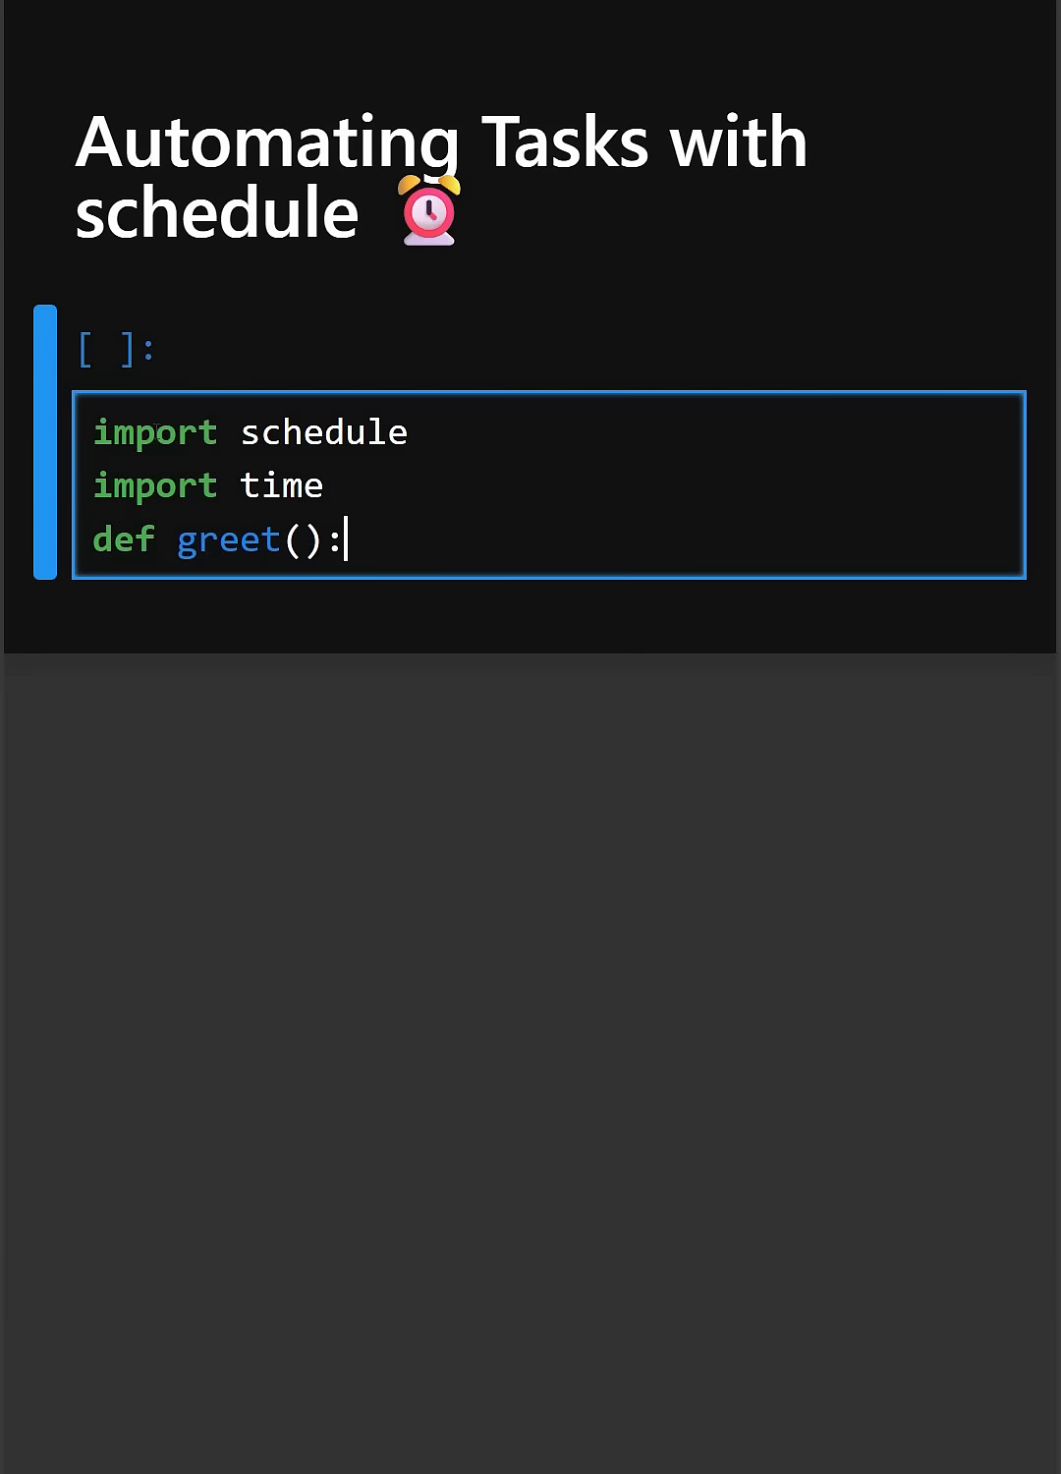
Step: Write def greet(): whose body prints 'Hello! Time to learn python', fixing the typo after H
key("Return")
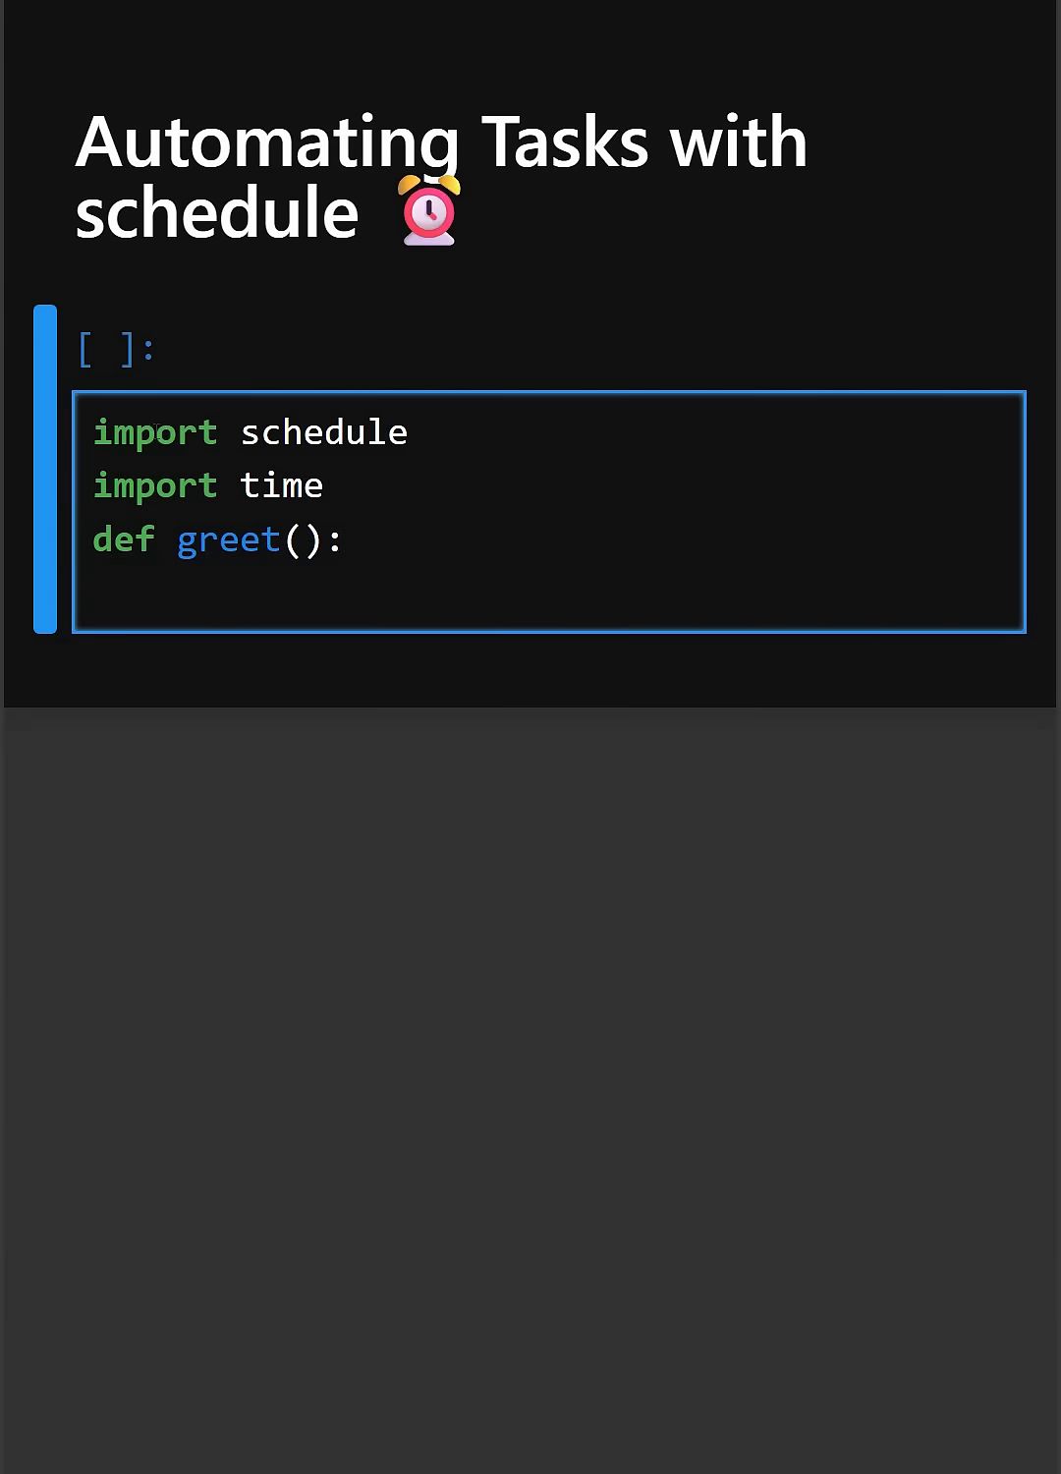
type("print()")
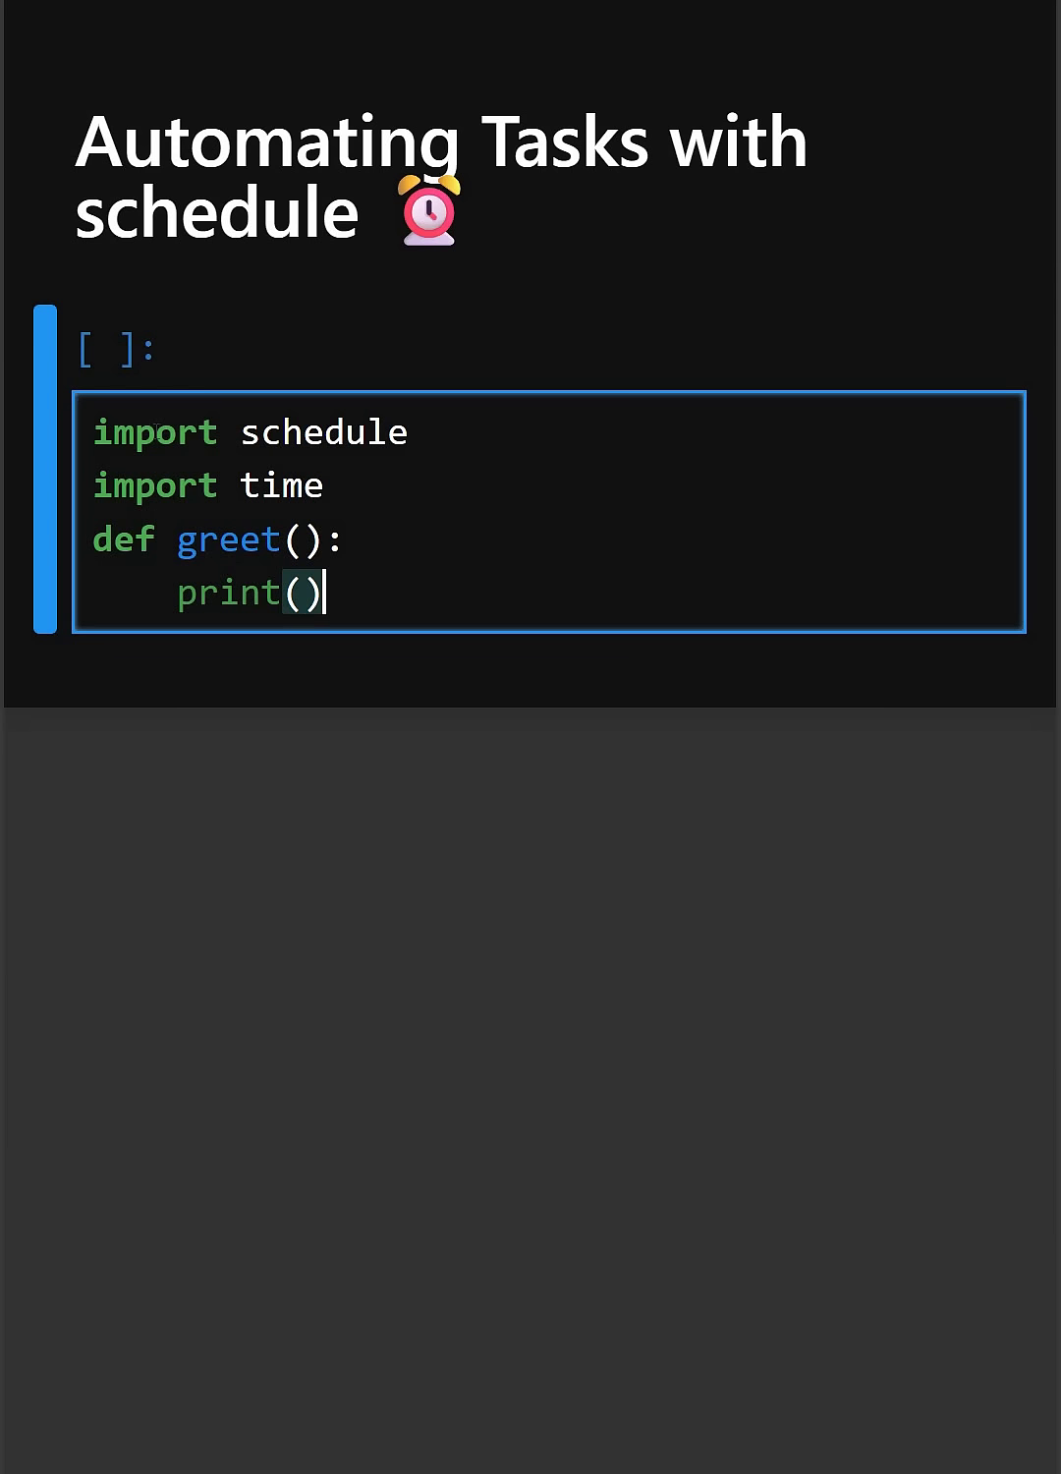
key("Left")
type("\"\"")
key("Left")
type("H")
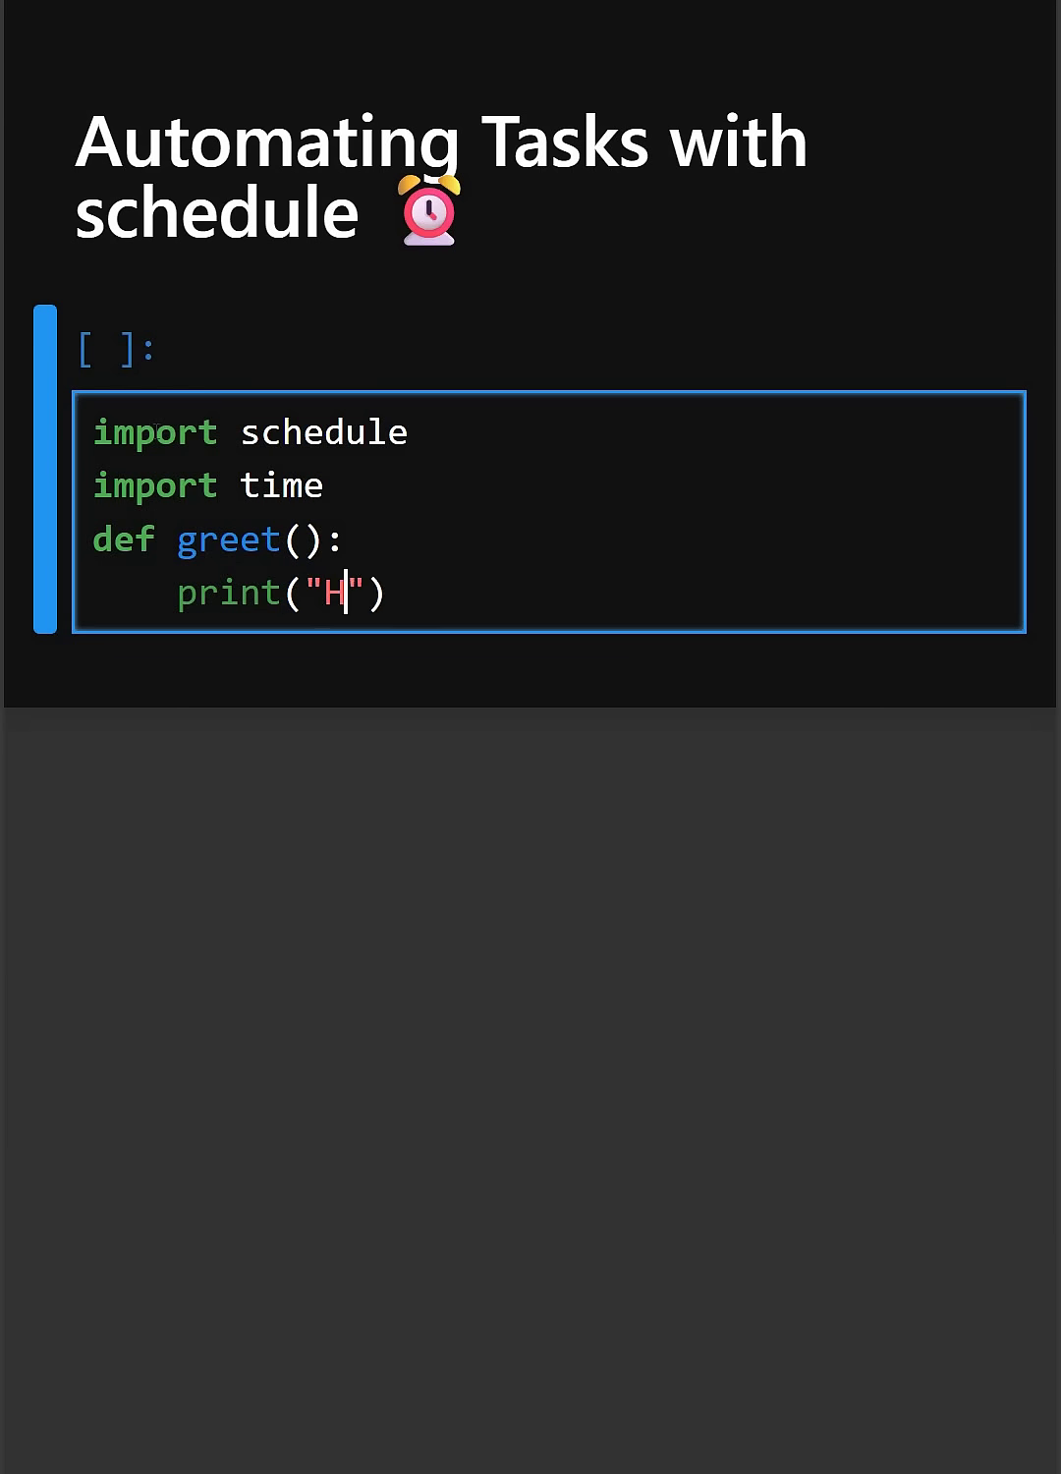
type("rll")
key("BackSpace")
key("BackSpace")
key("BackSpace")
type("ello")
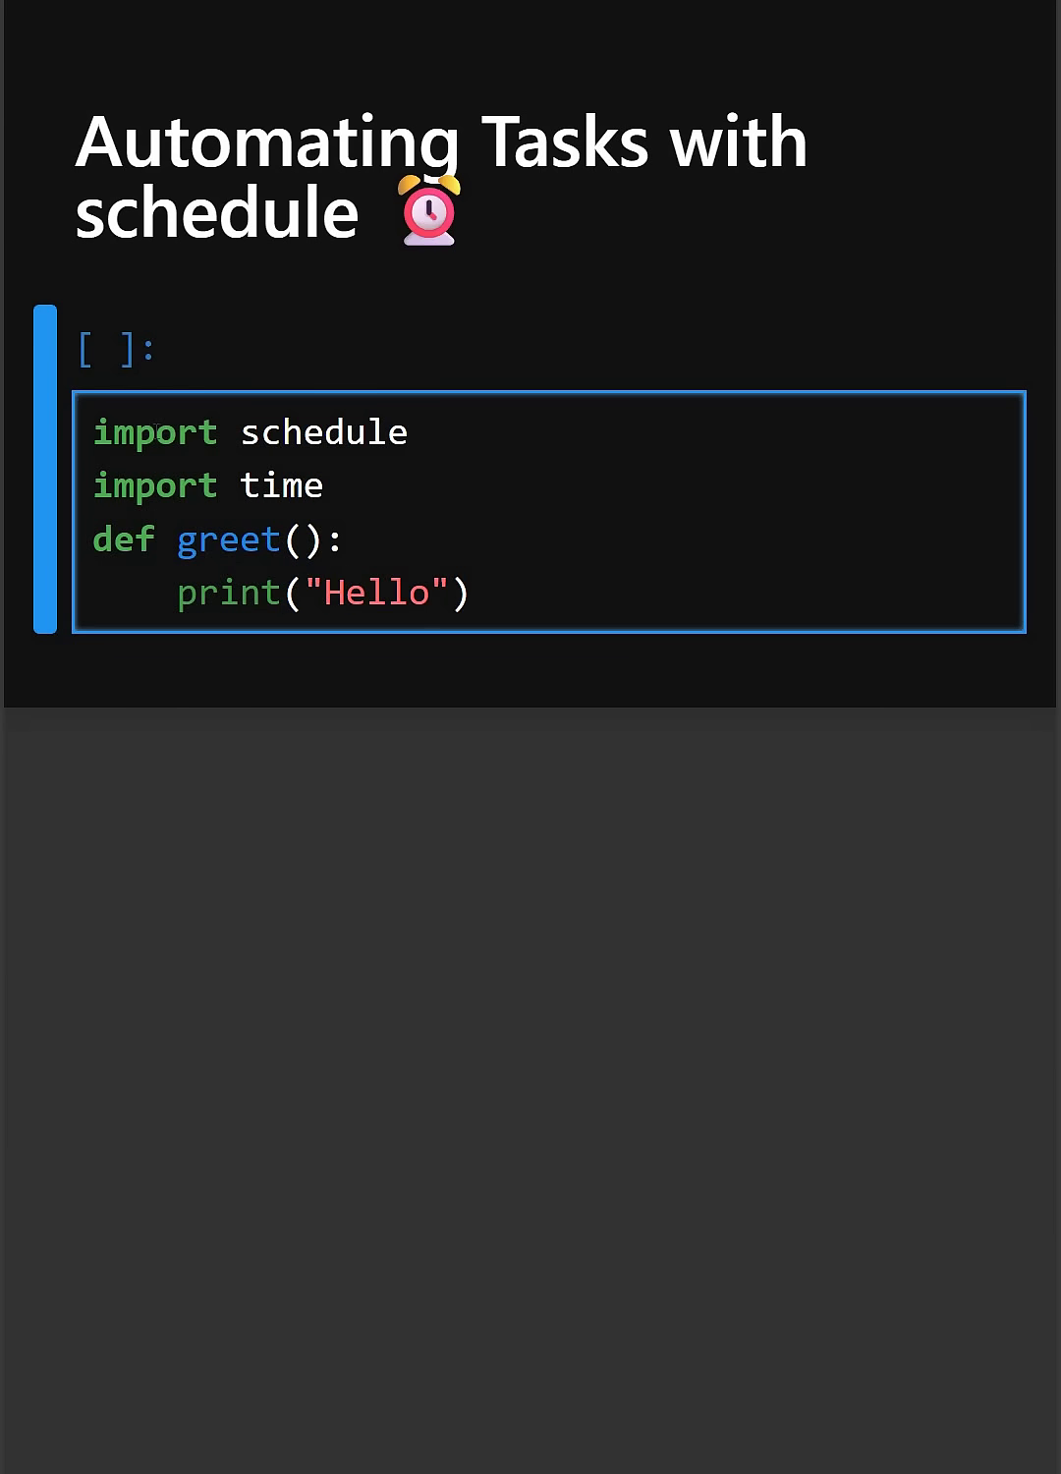
type("! ")
type("Time to ")
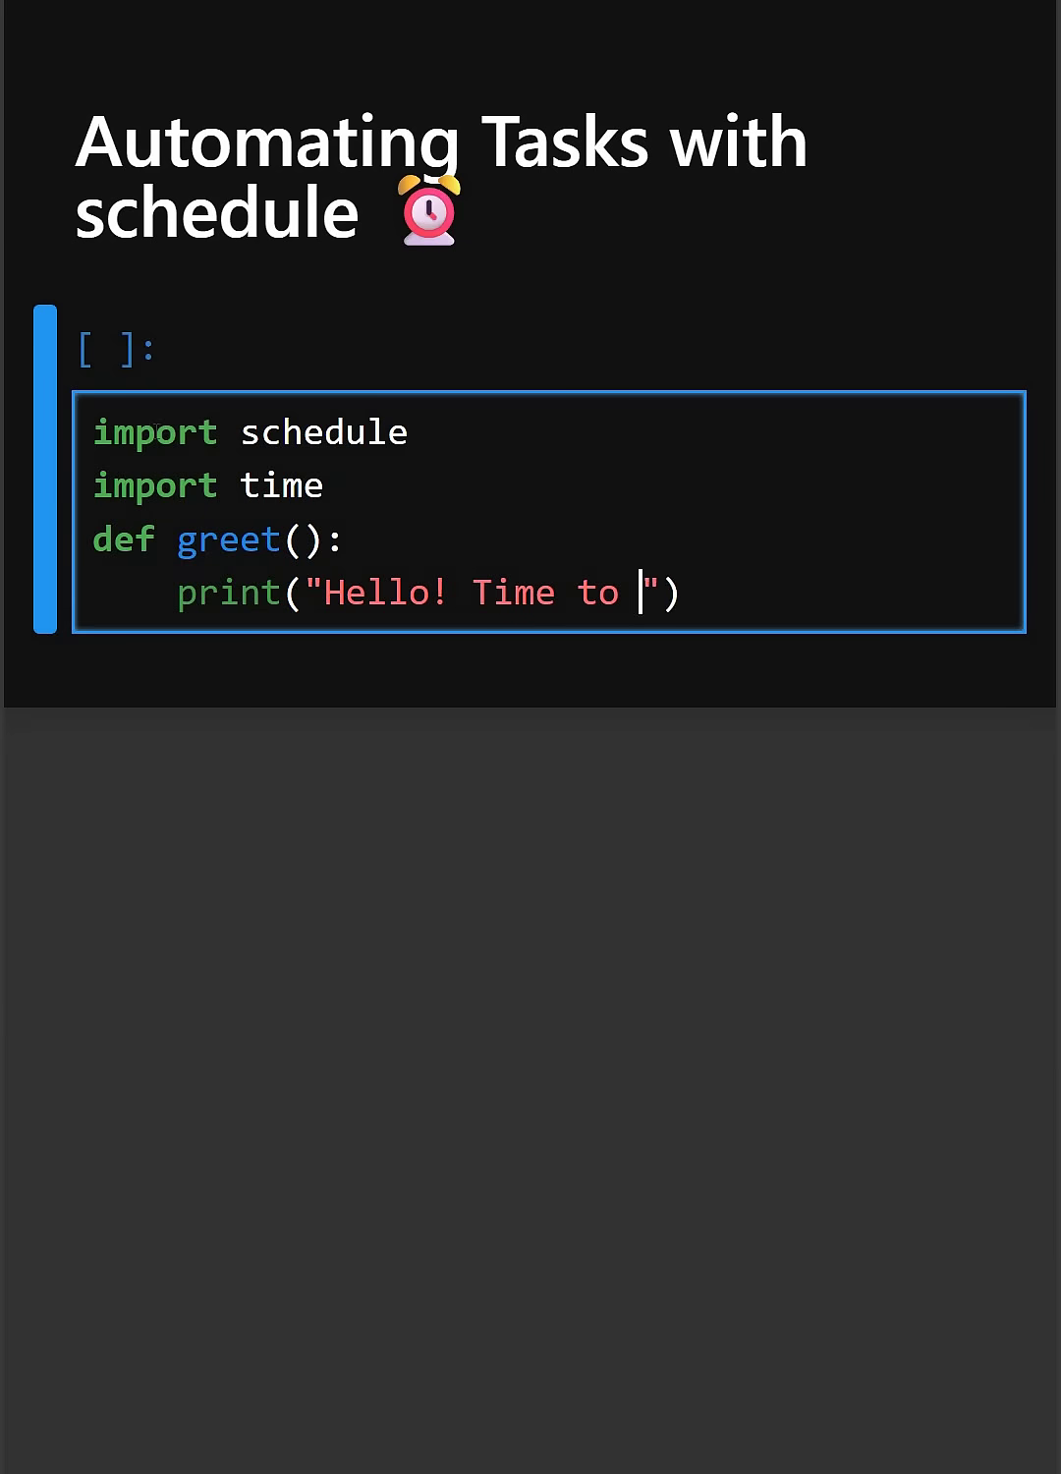
type("kearn pyth")
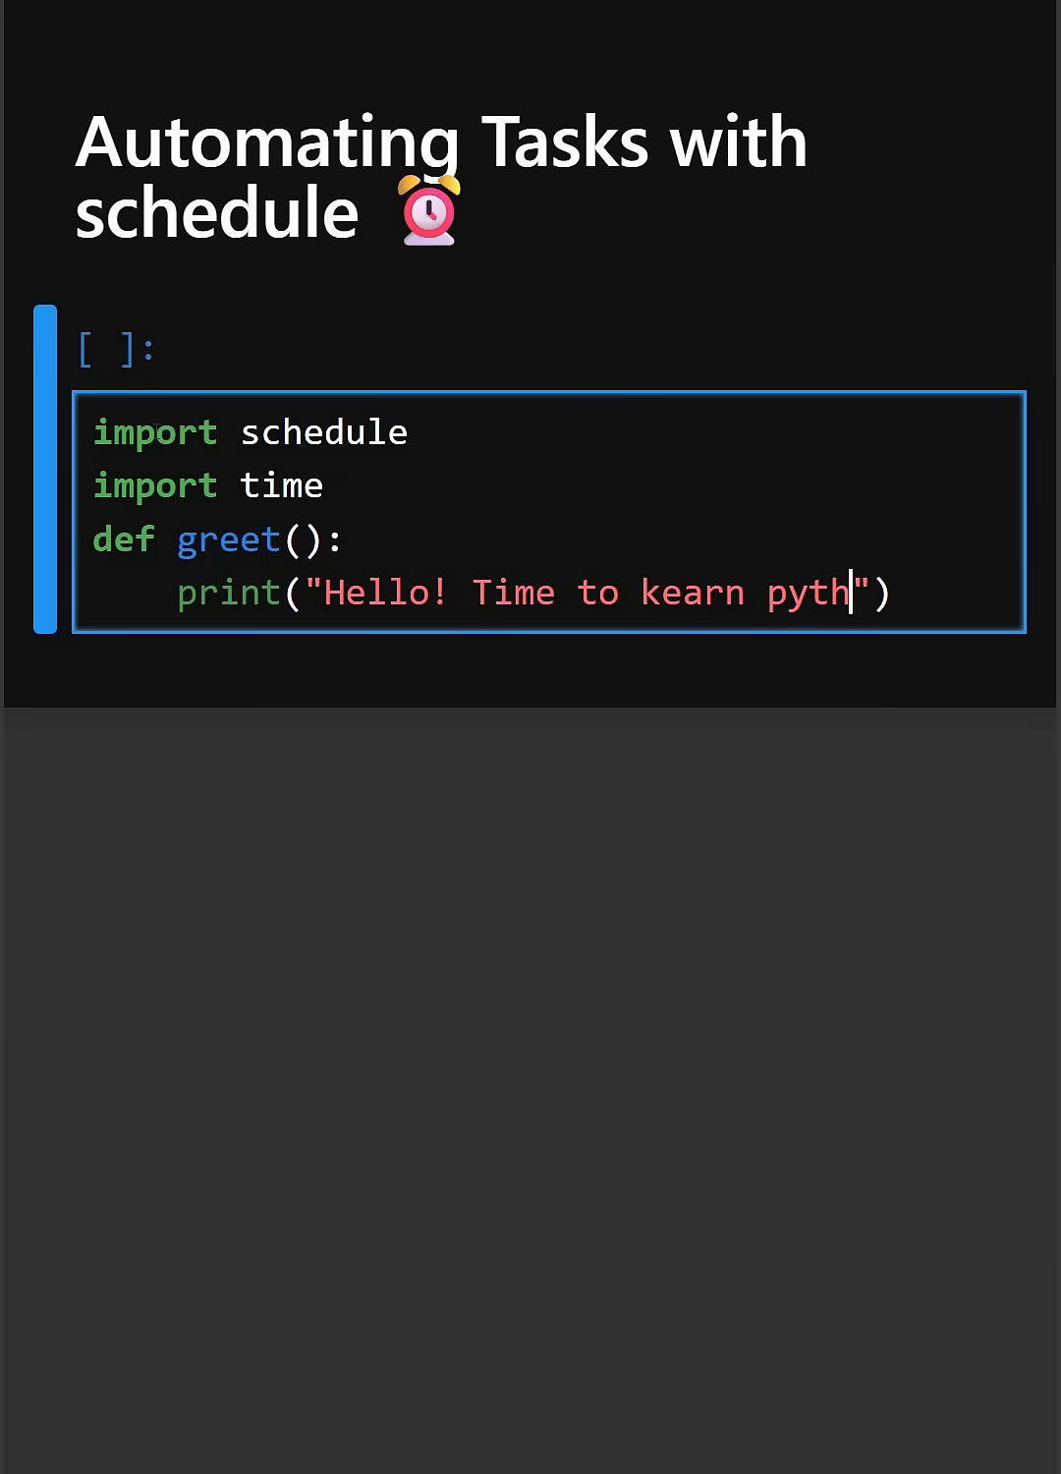
type("on")
key("Return")
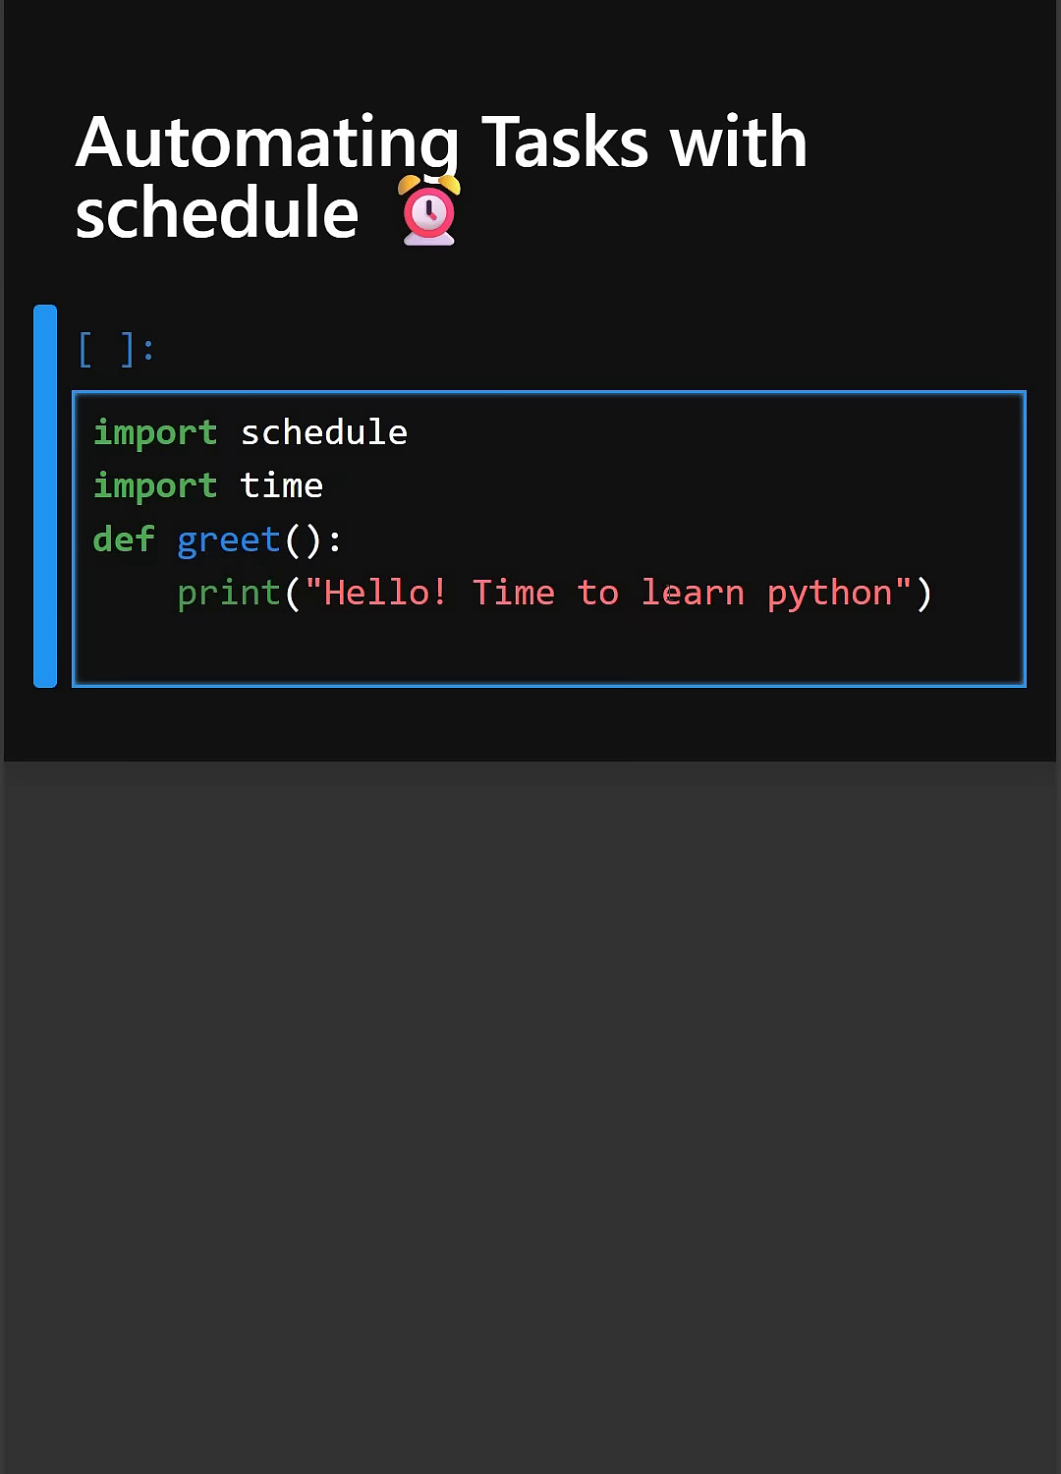
Step: Add an unindented schedule.every(5).second.do(greet) line below the function, correcting the mistyped 'de'
key("Return")
key("BackSpace")
type("sche")
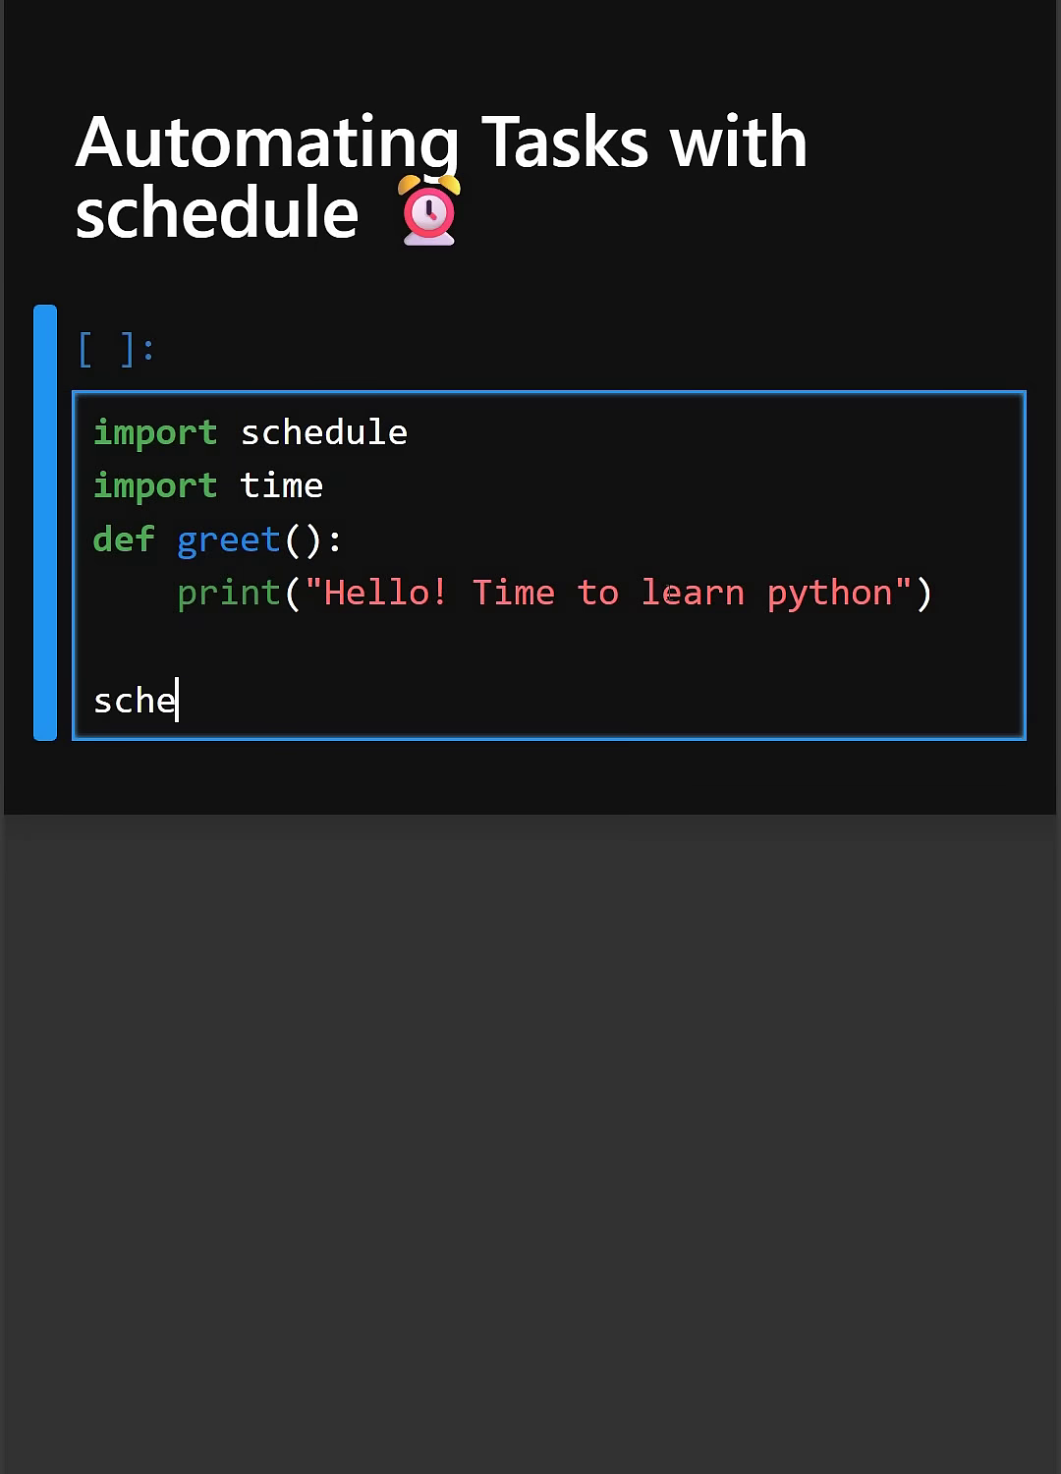
type("dule.")
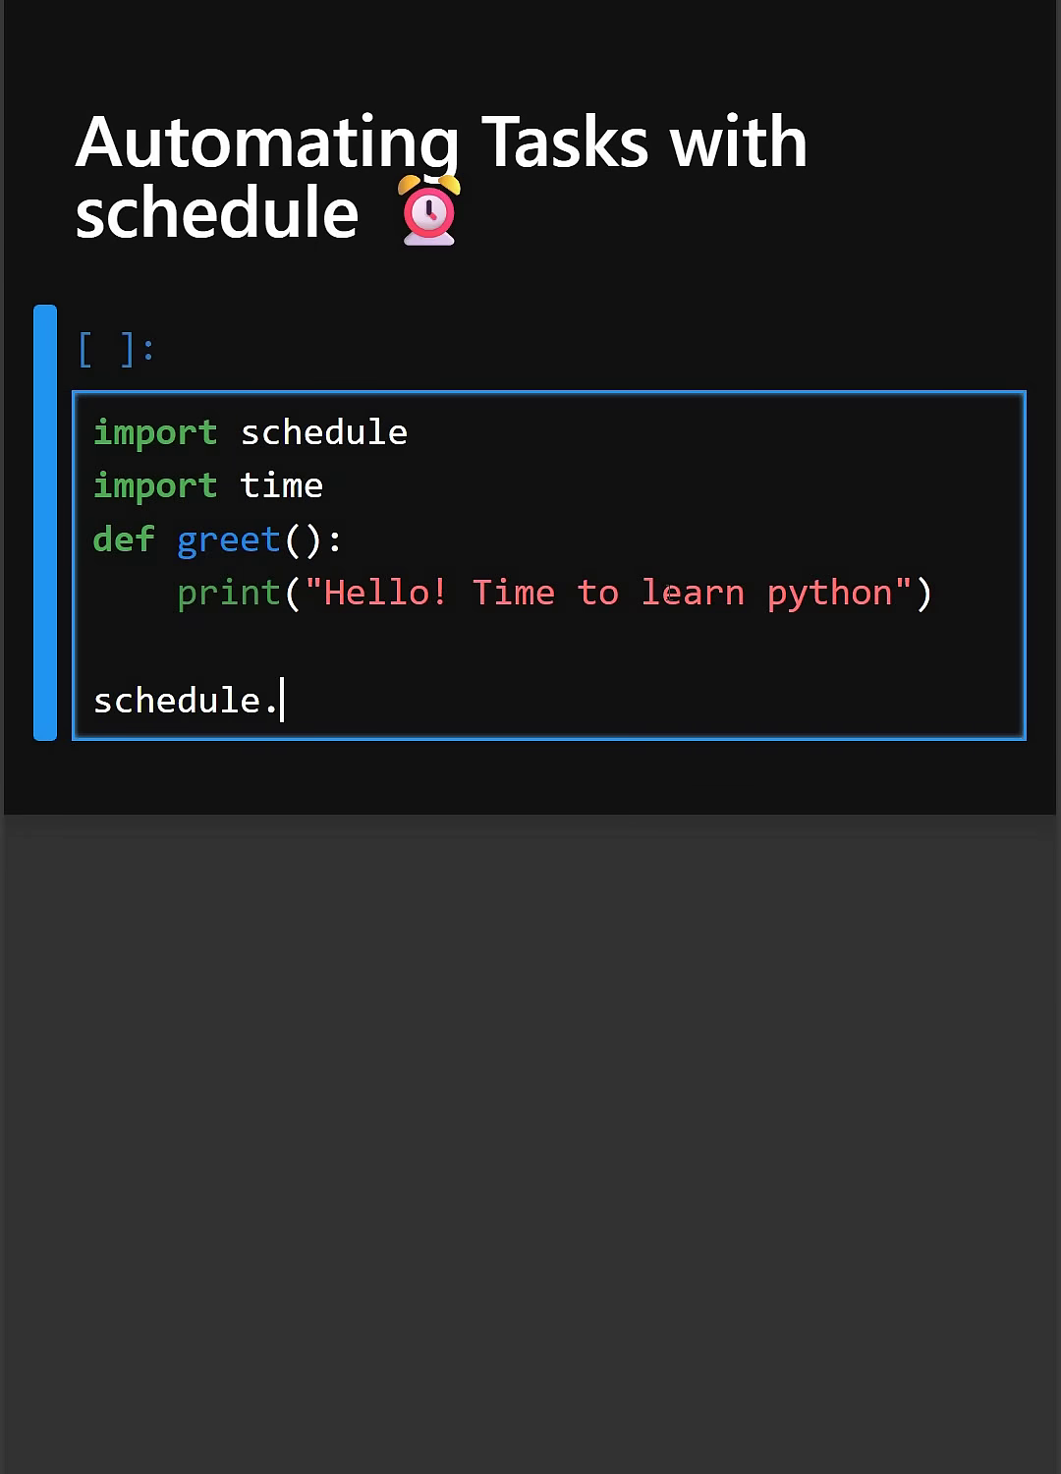
type("every")
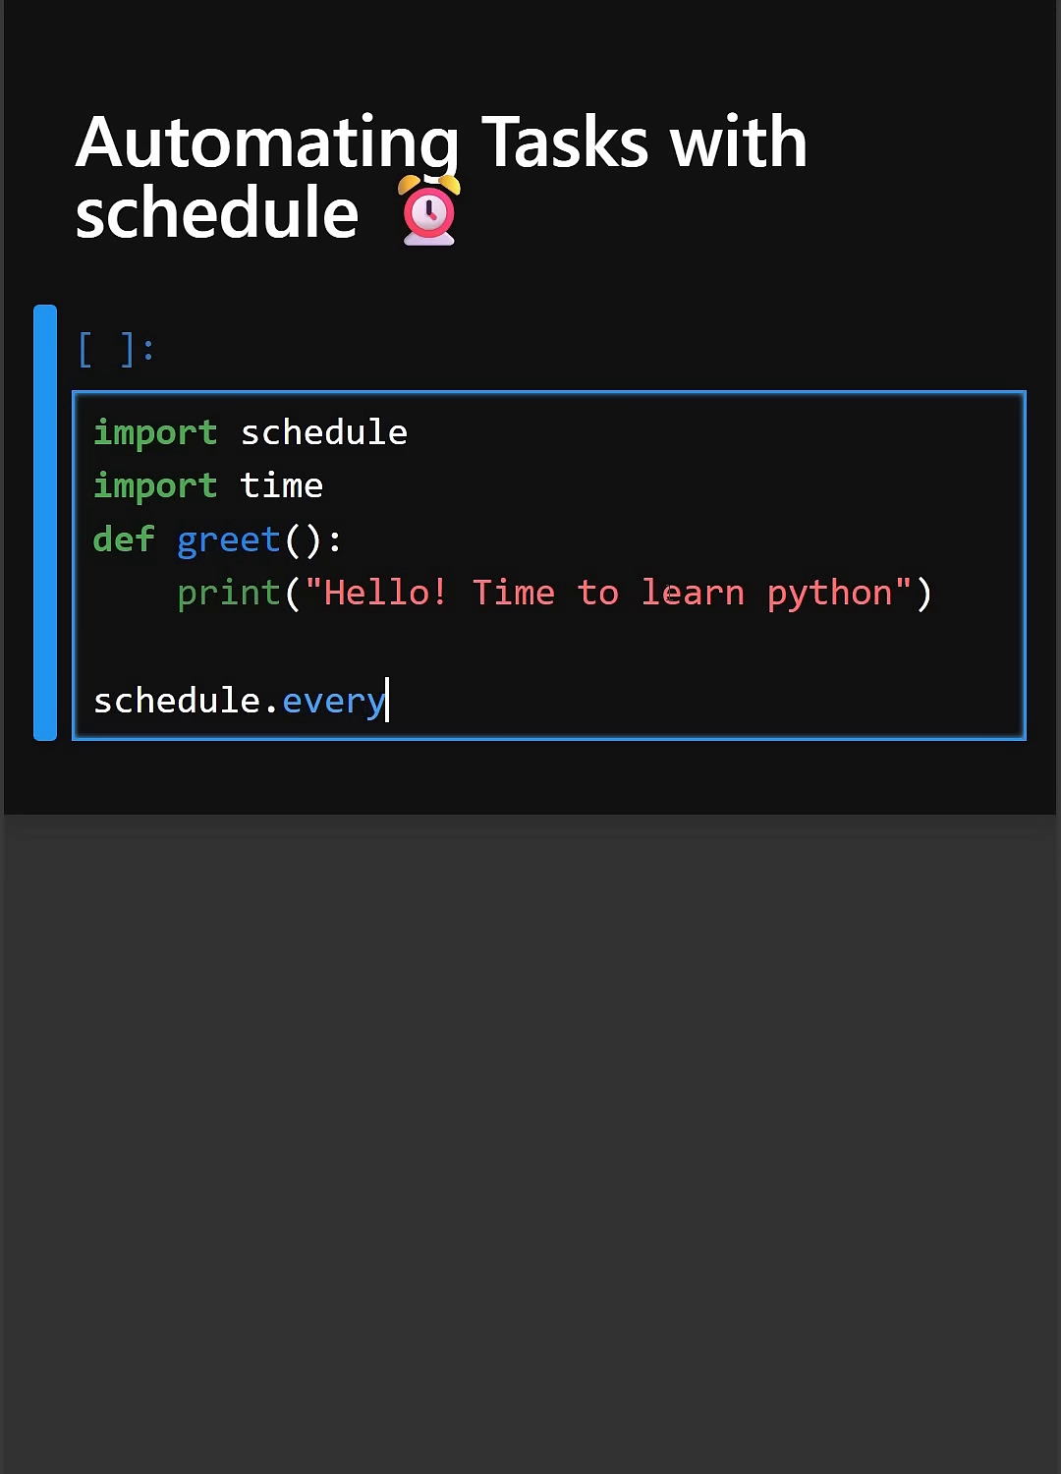
type("()")
key("Left")
type("5")
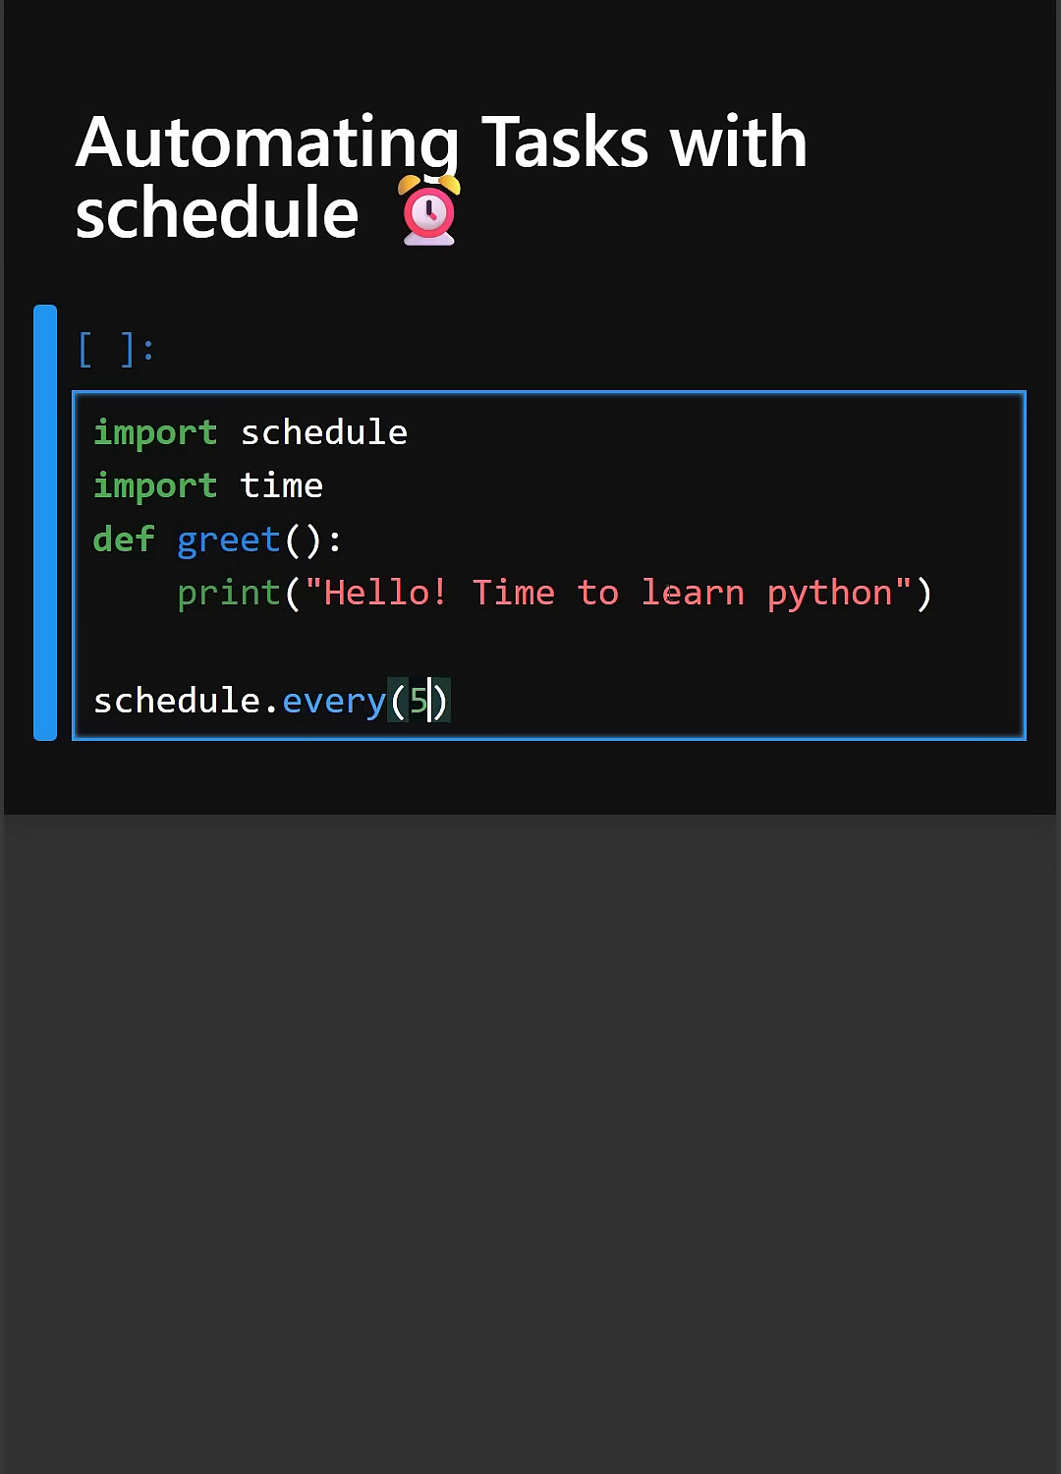
key("Right")
type(".de")
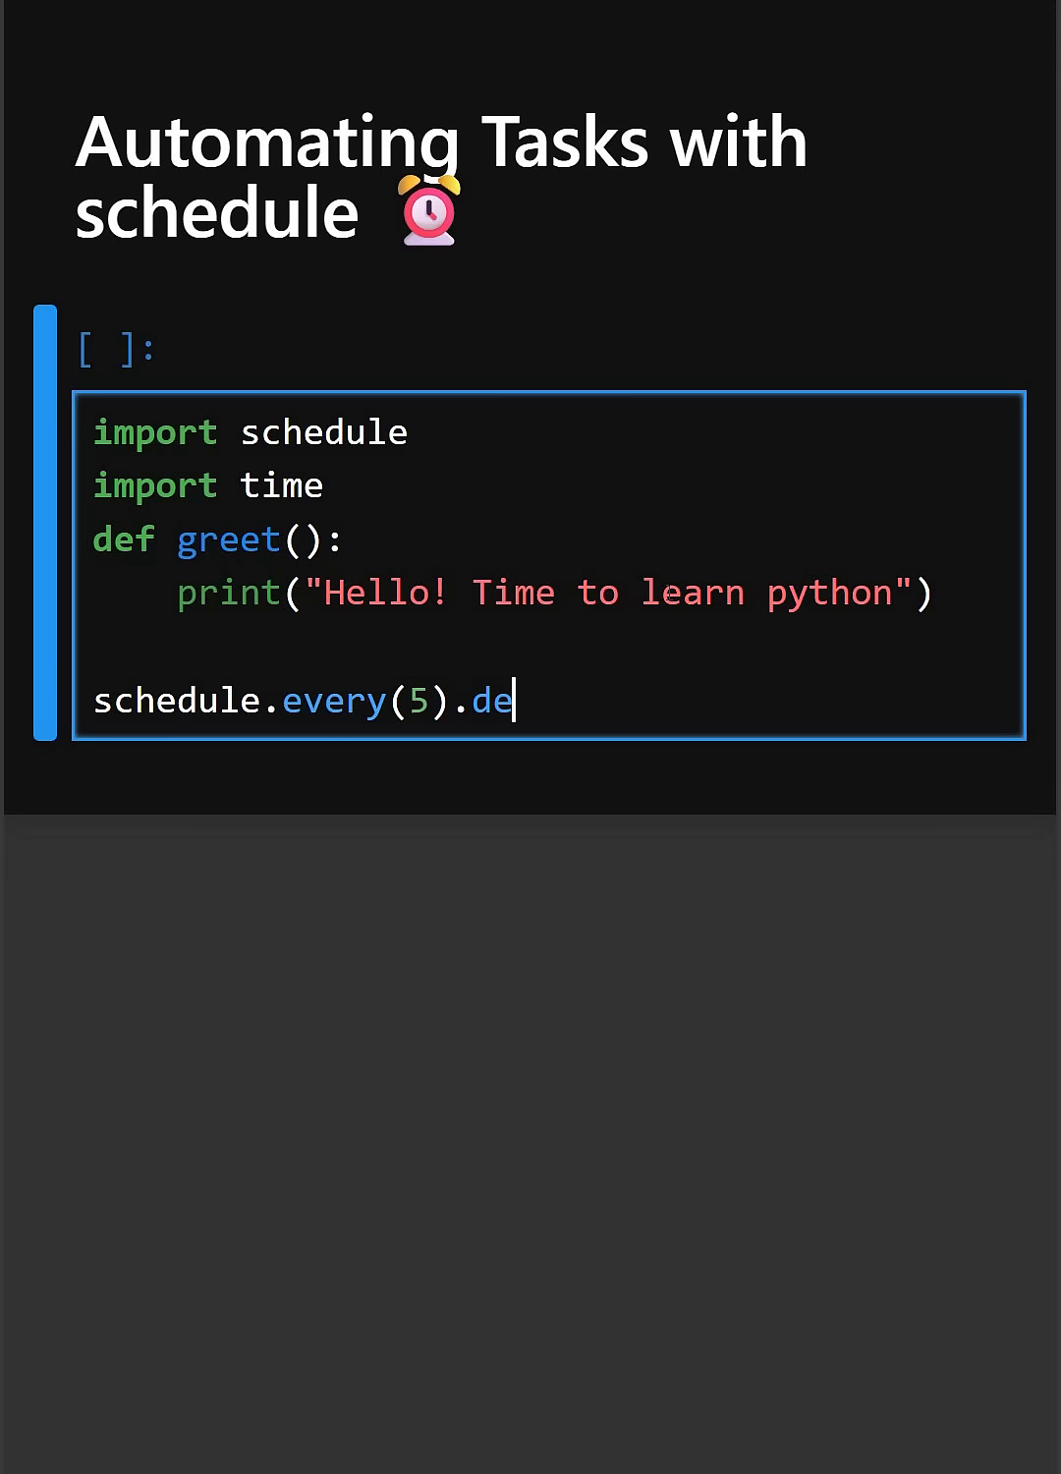
key("BackSpace")
key("BackSpace")
type("second")
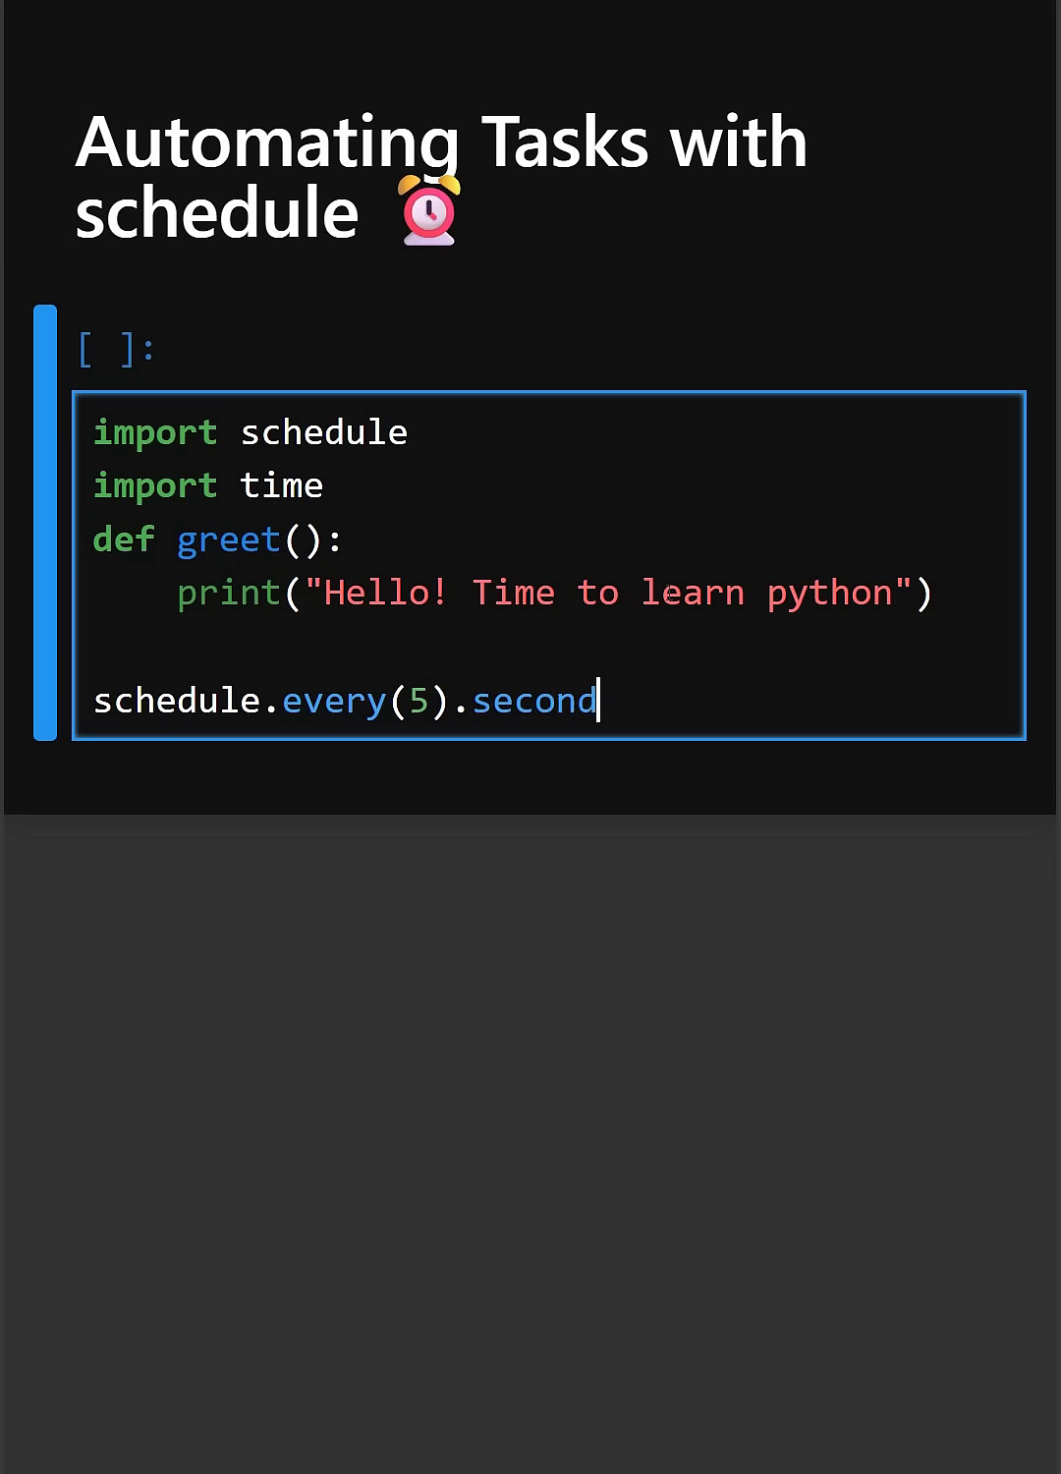
type(".do")
type("()")
key("Left")
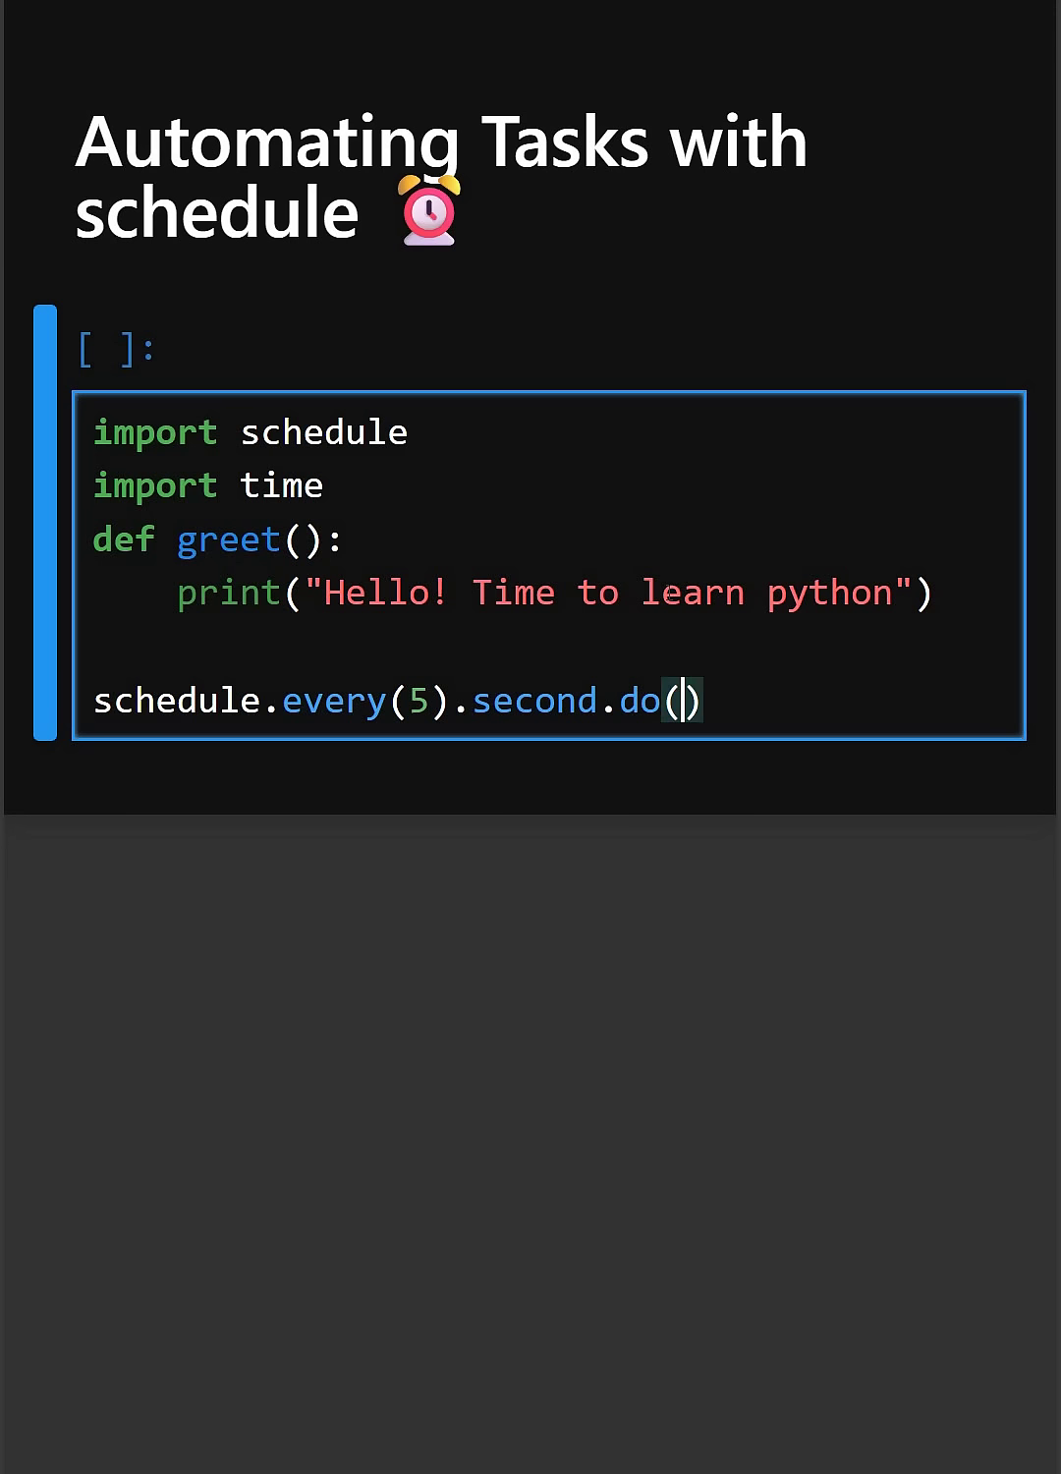
type("greet")
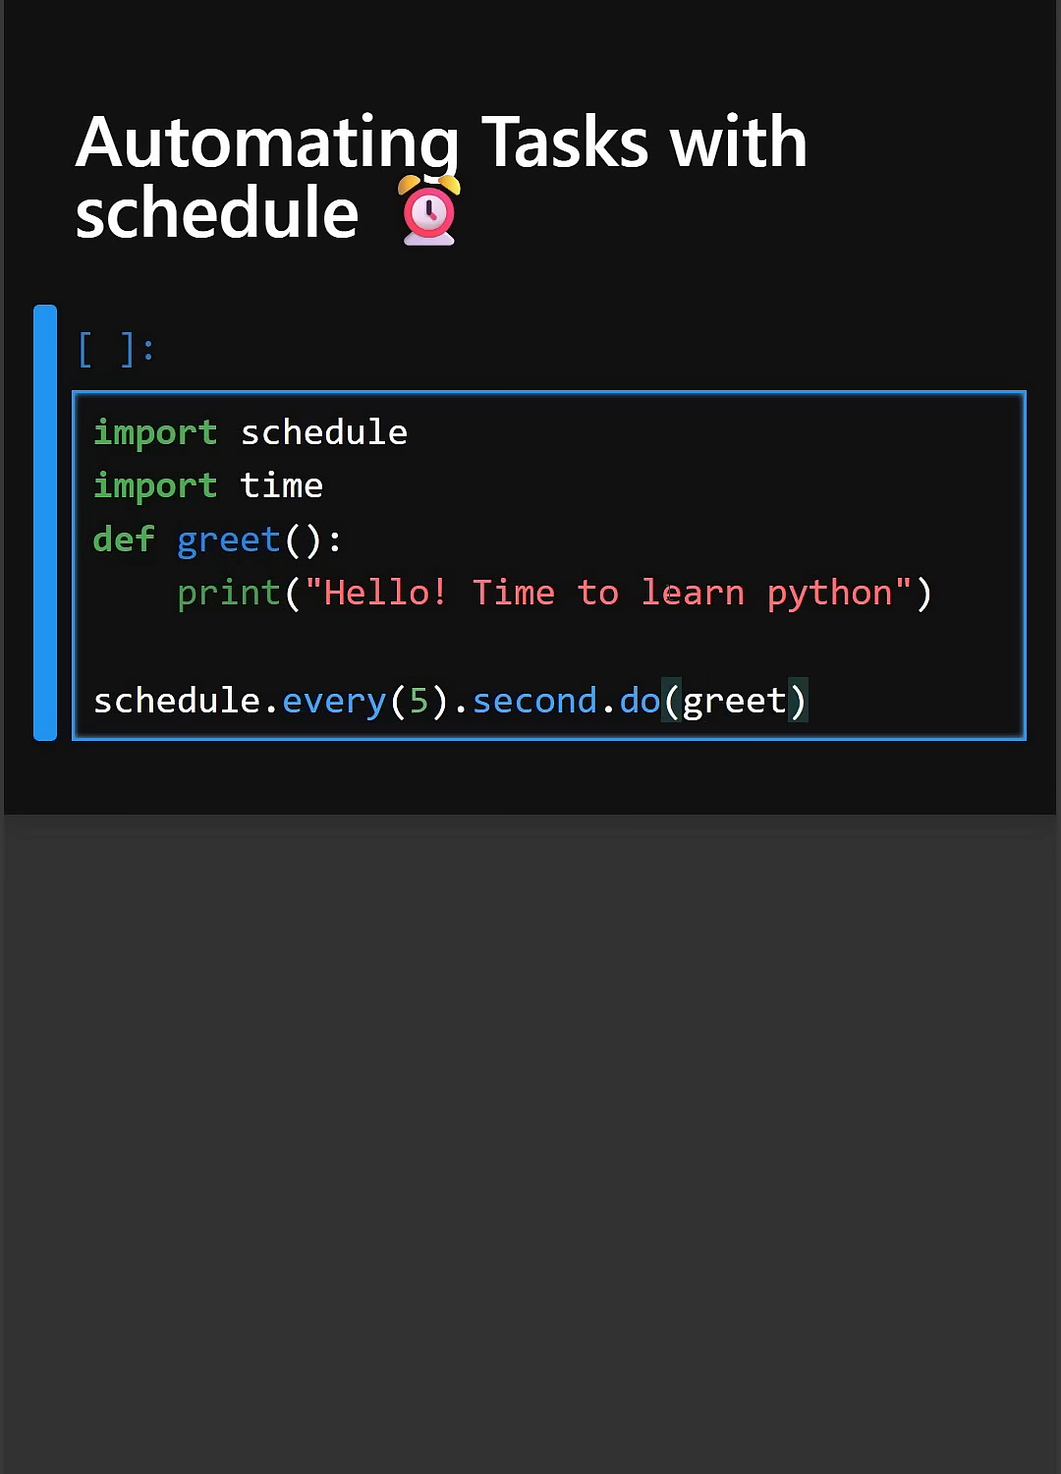
key("Right")
key("Return")
key("Return")
type("whi")
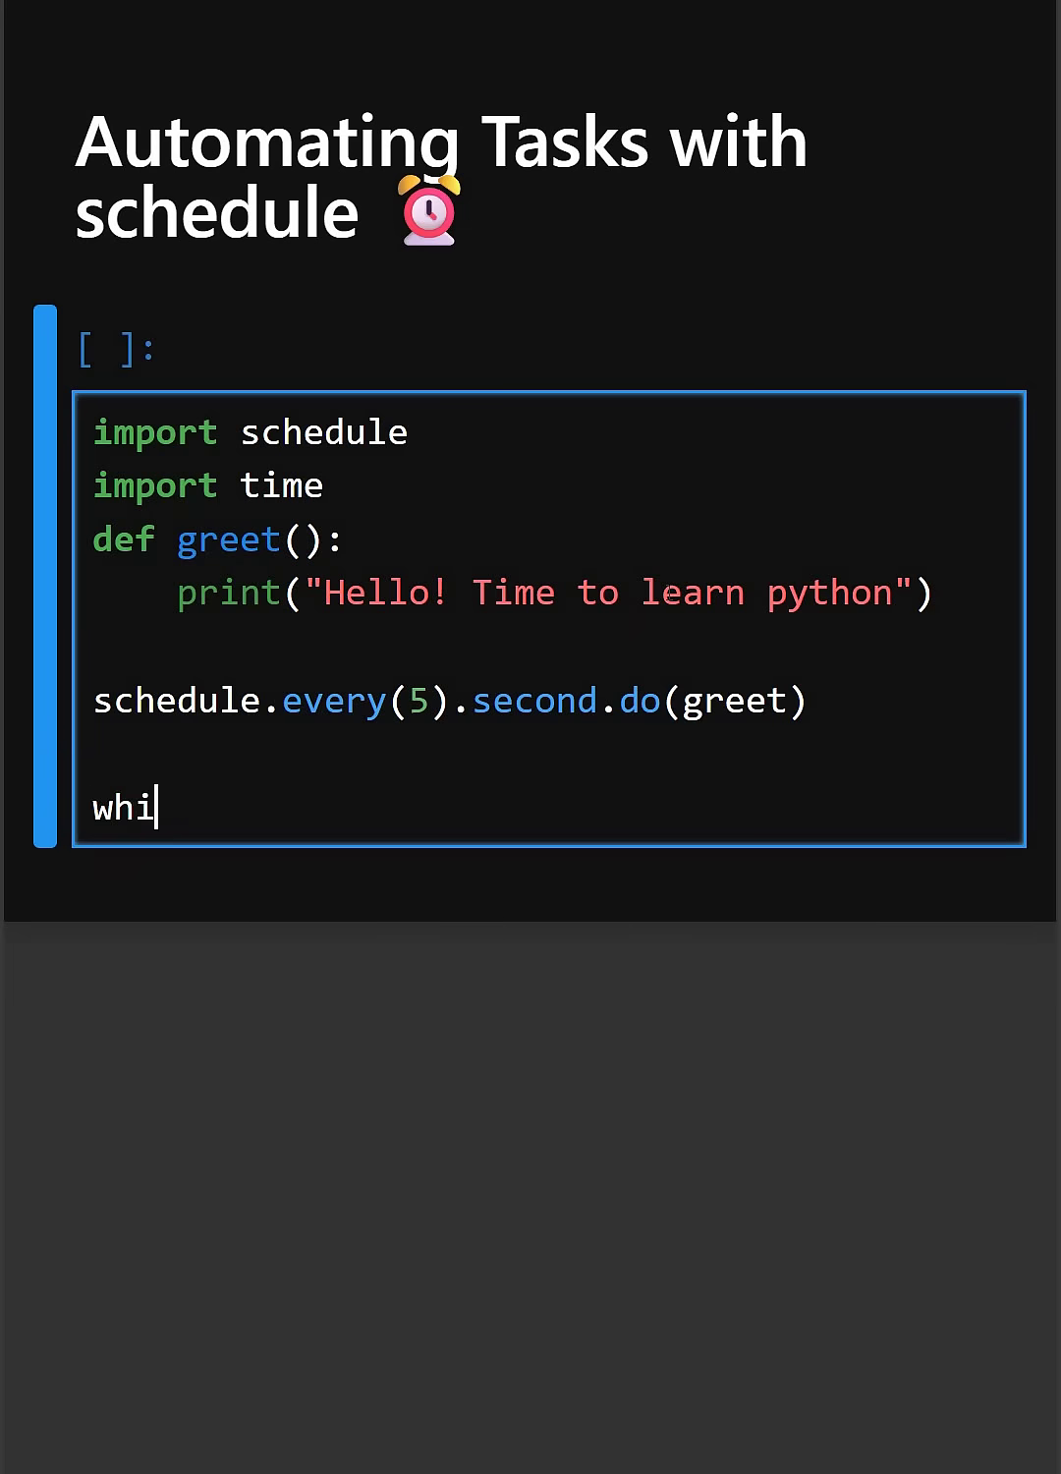
type("le ")
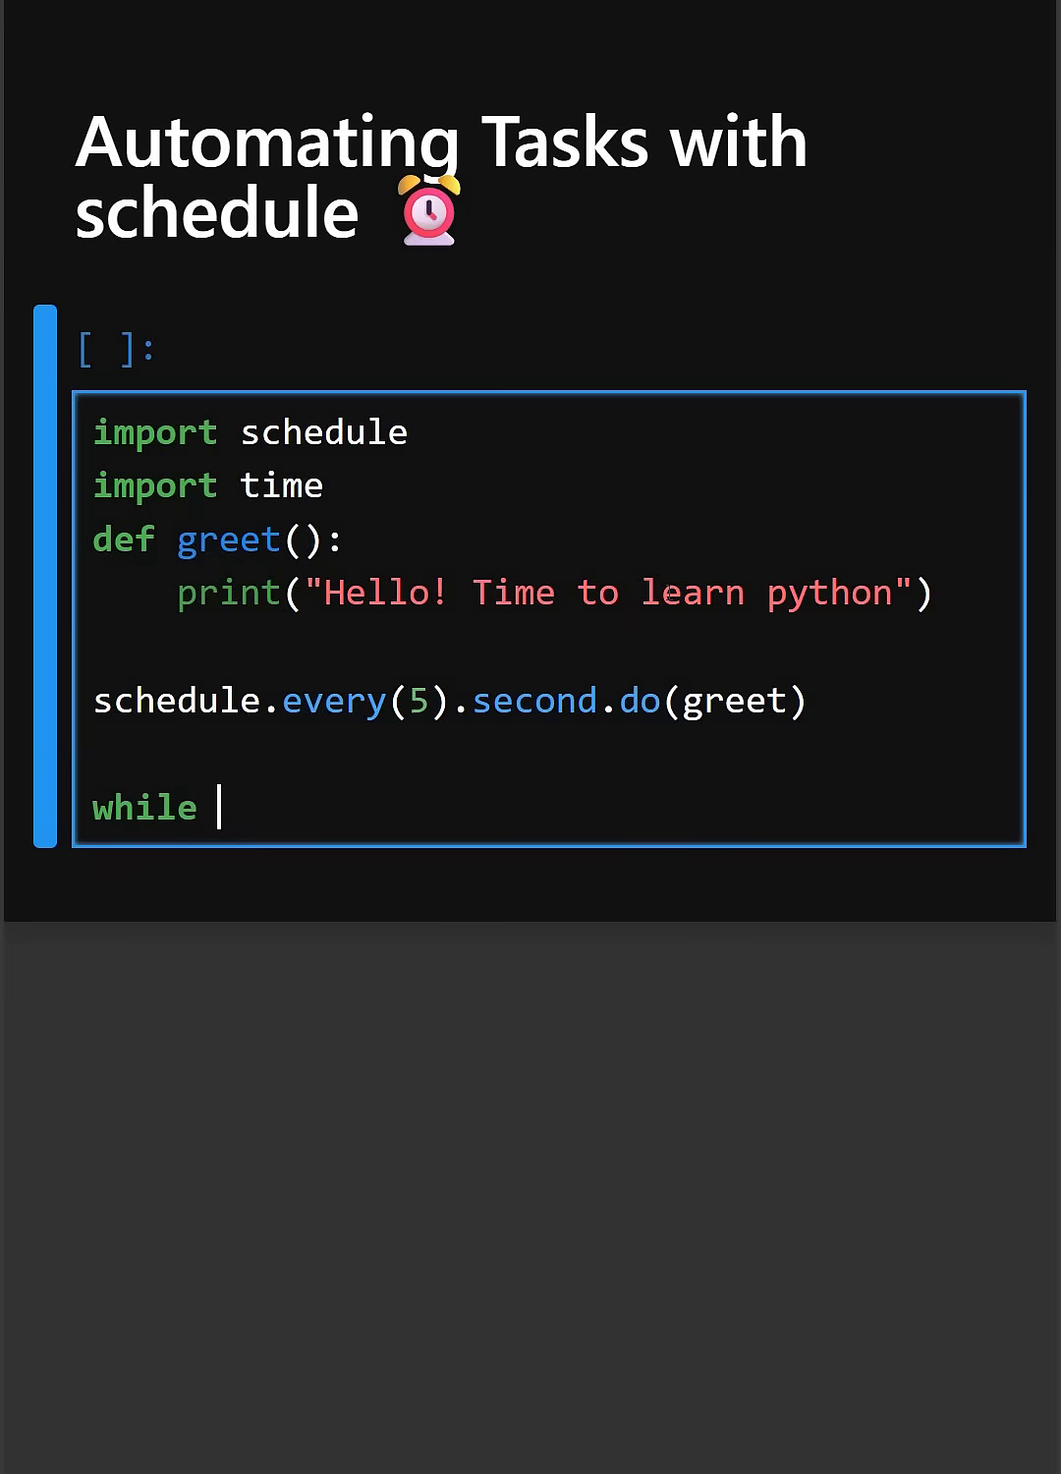
type("True:")
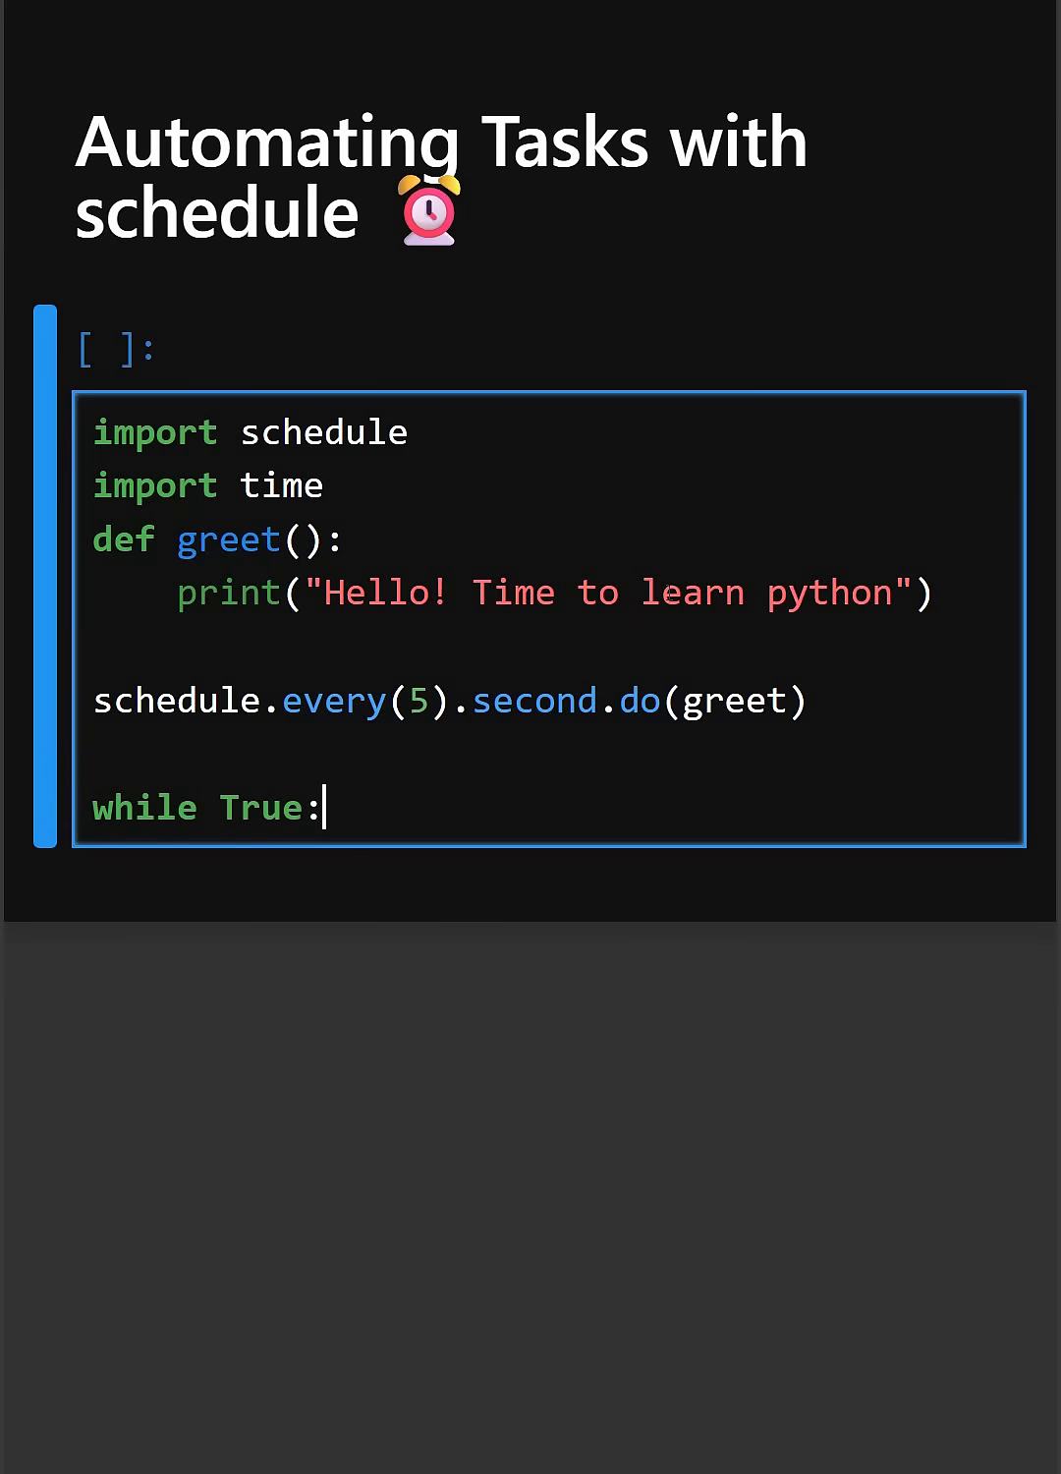
Step: Write while True: and begin its indented body with schedule.run_pending()
key("Return")
type("sche")
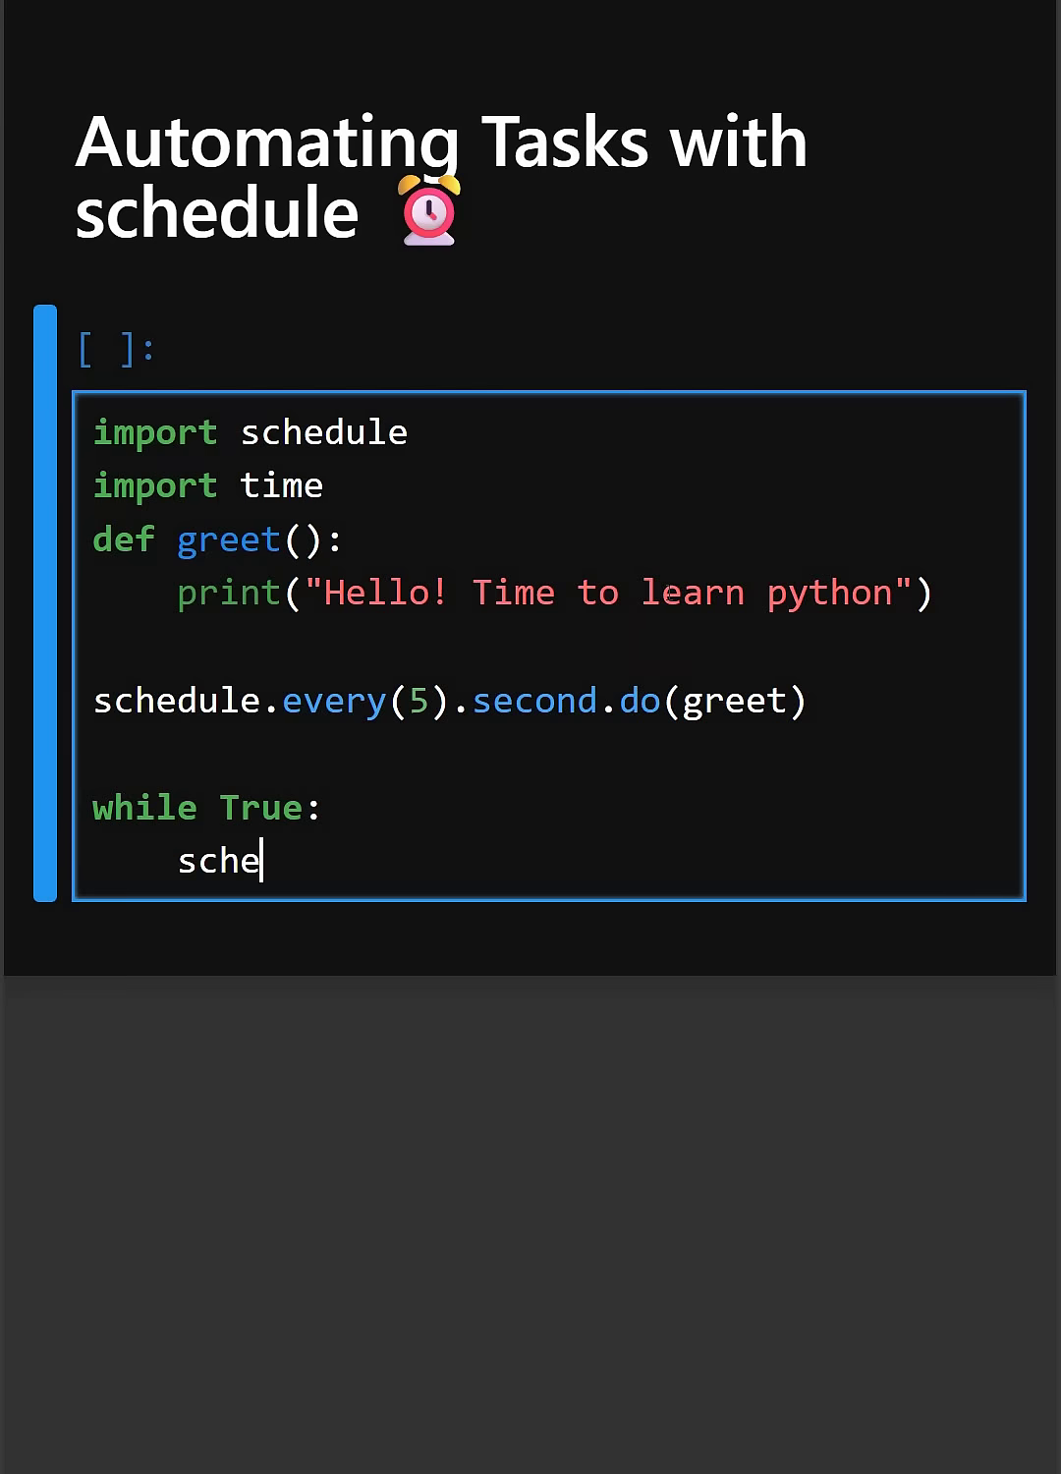
type("dule.r")
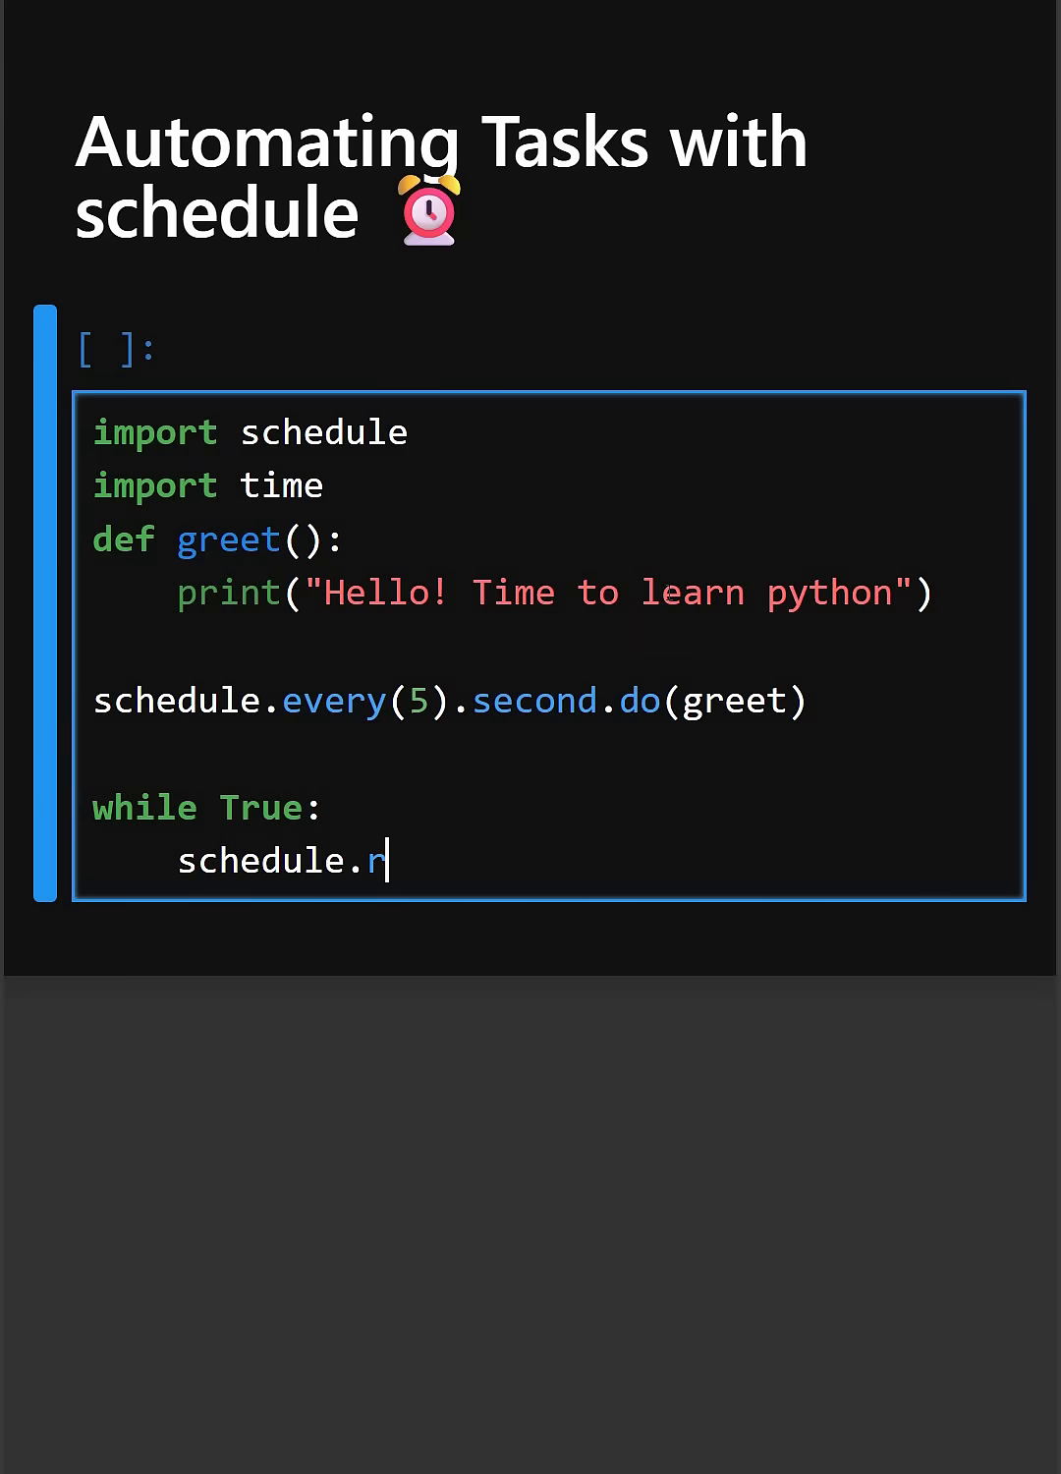
type("un_")
type("pending")
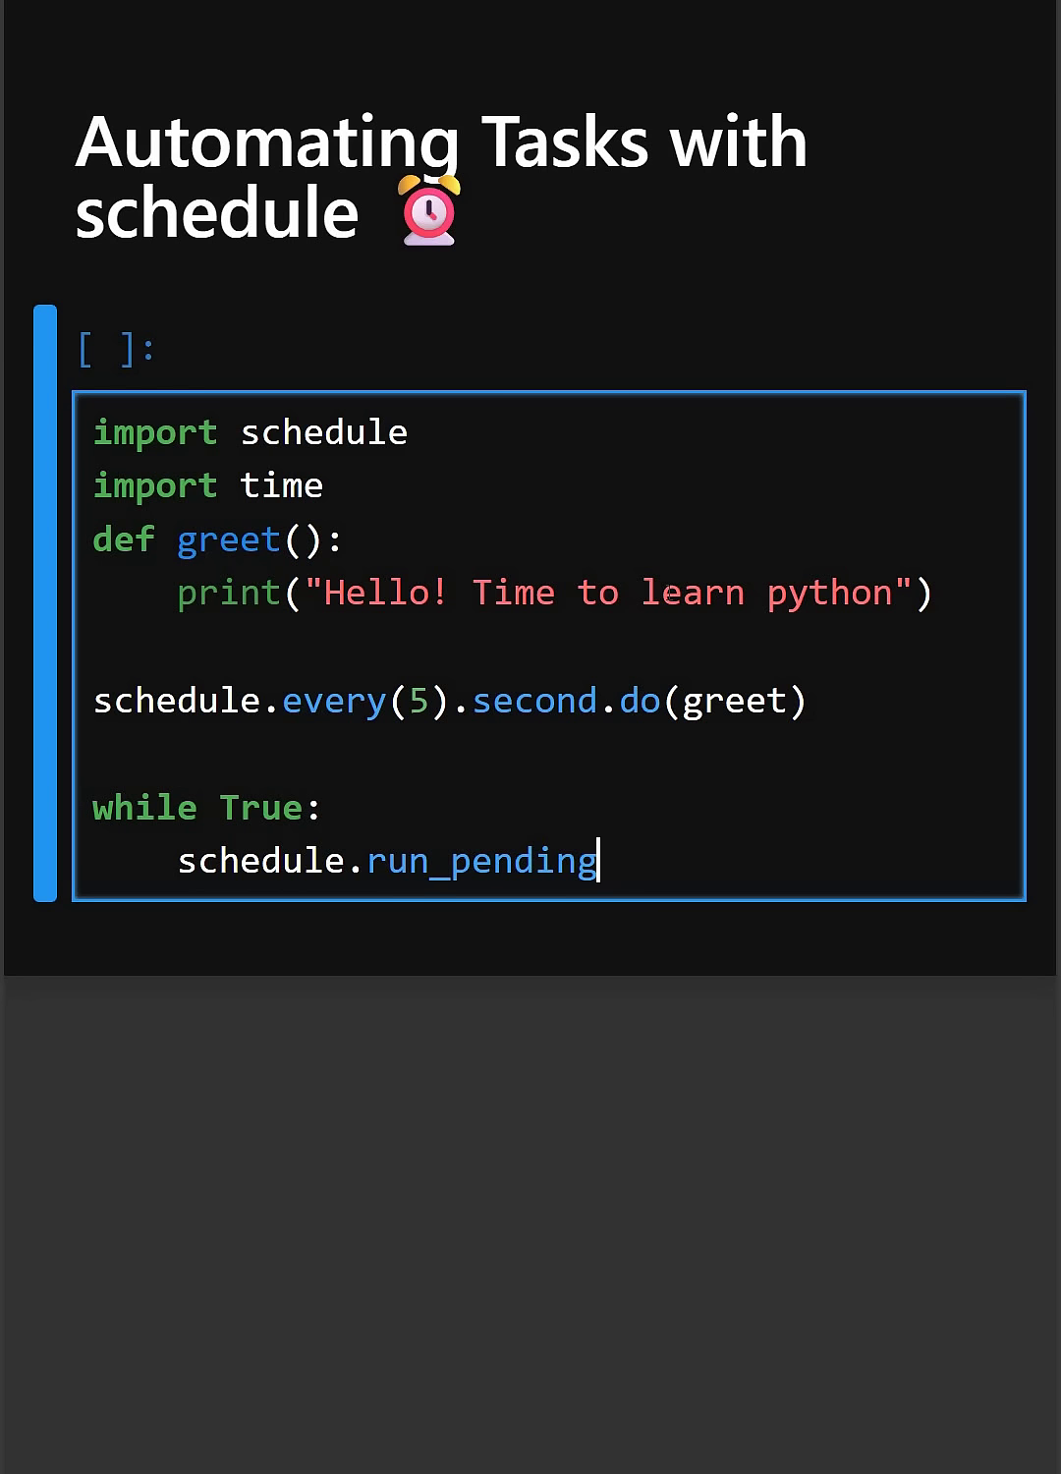
type("()")
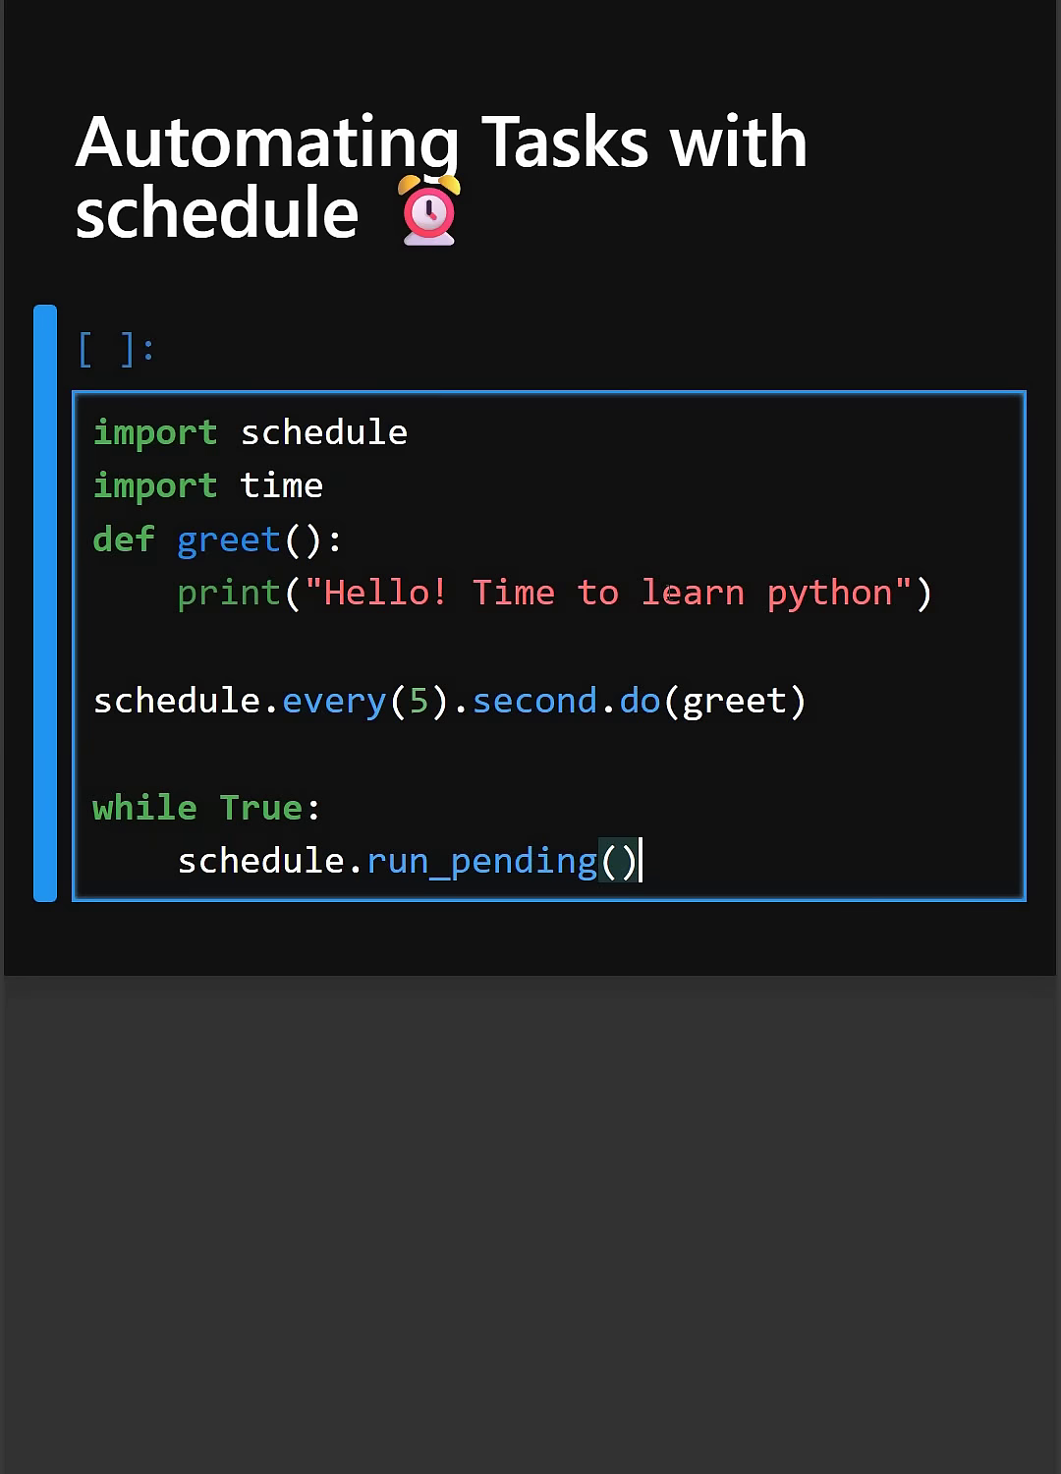
Step: Add a time.sleep line after schedule.run_pending() in the loop body
key("Return")
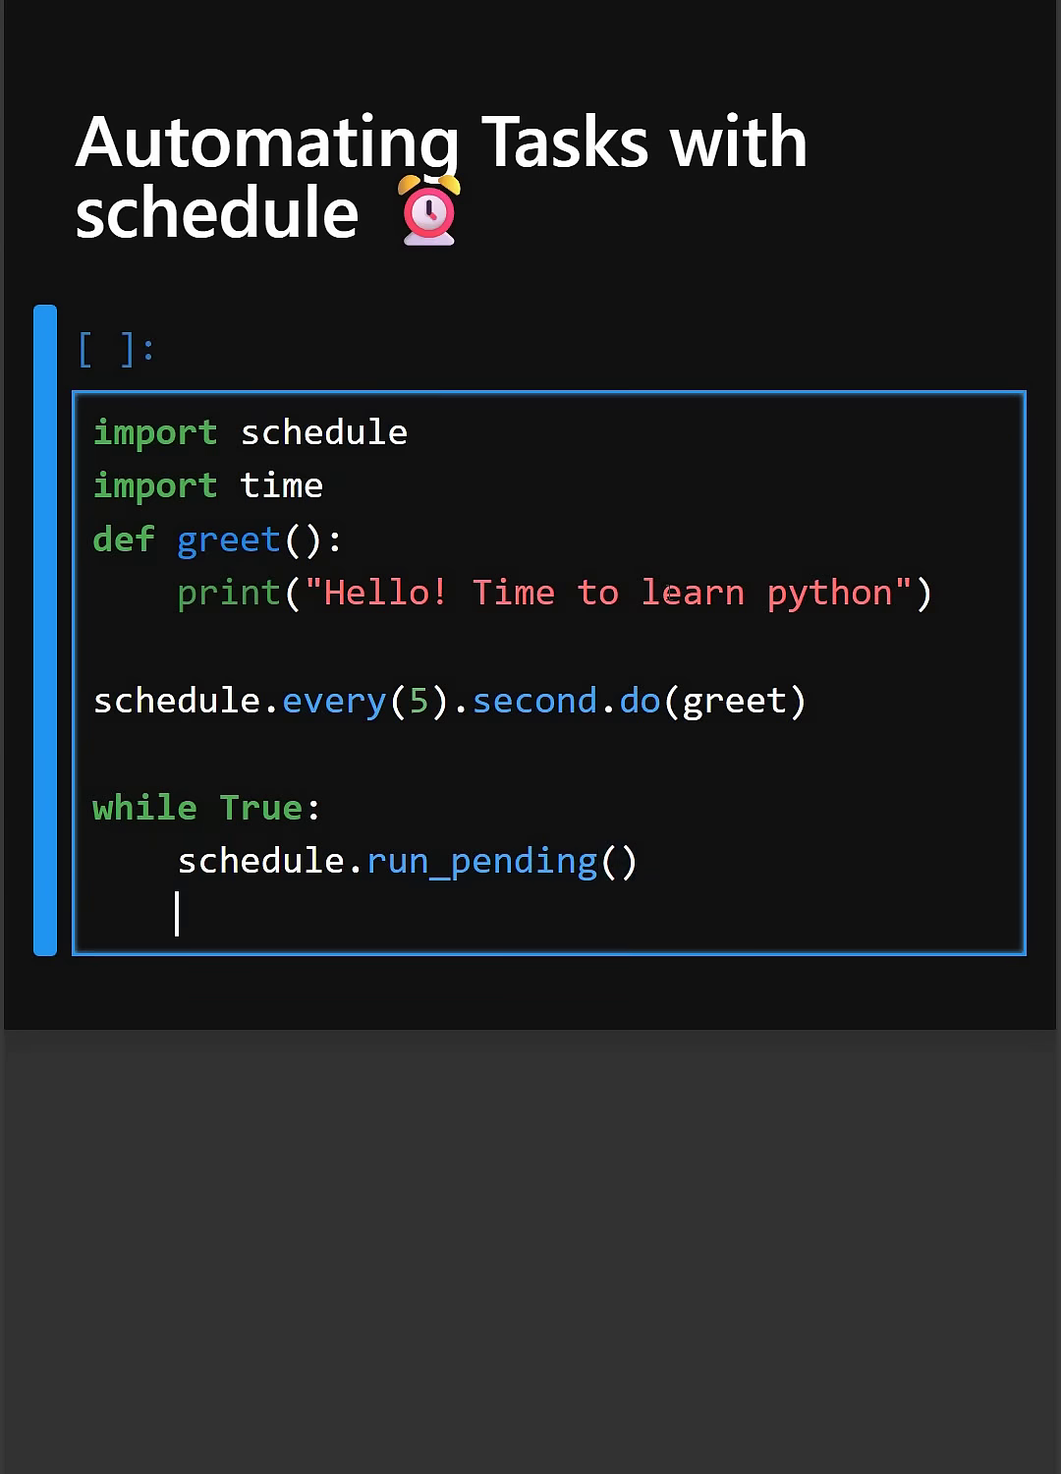
type("time.sleep")
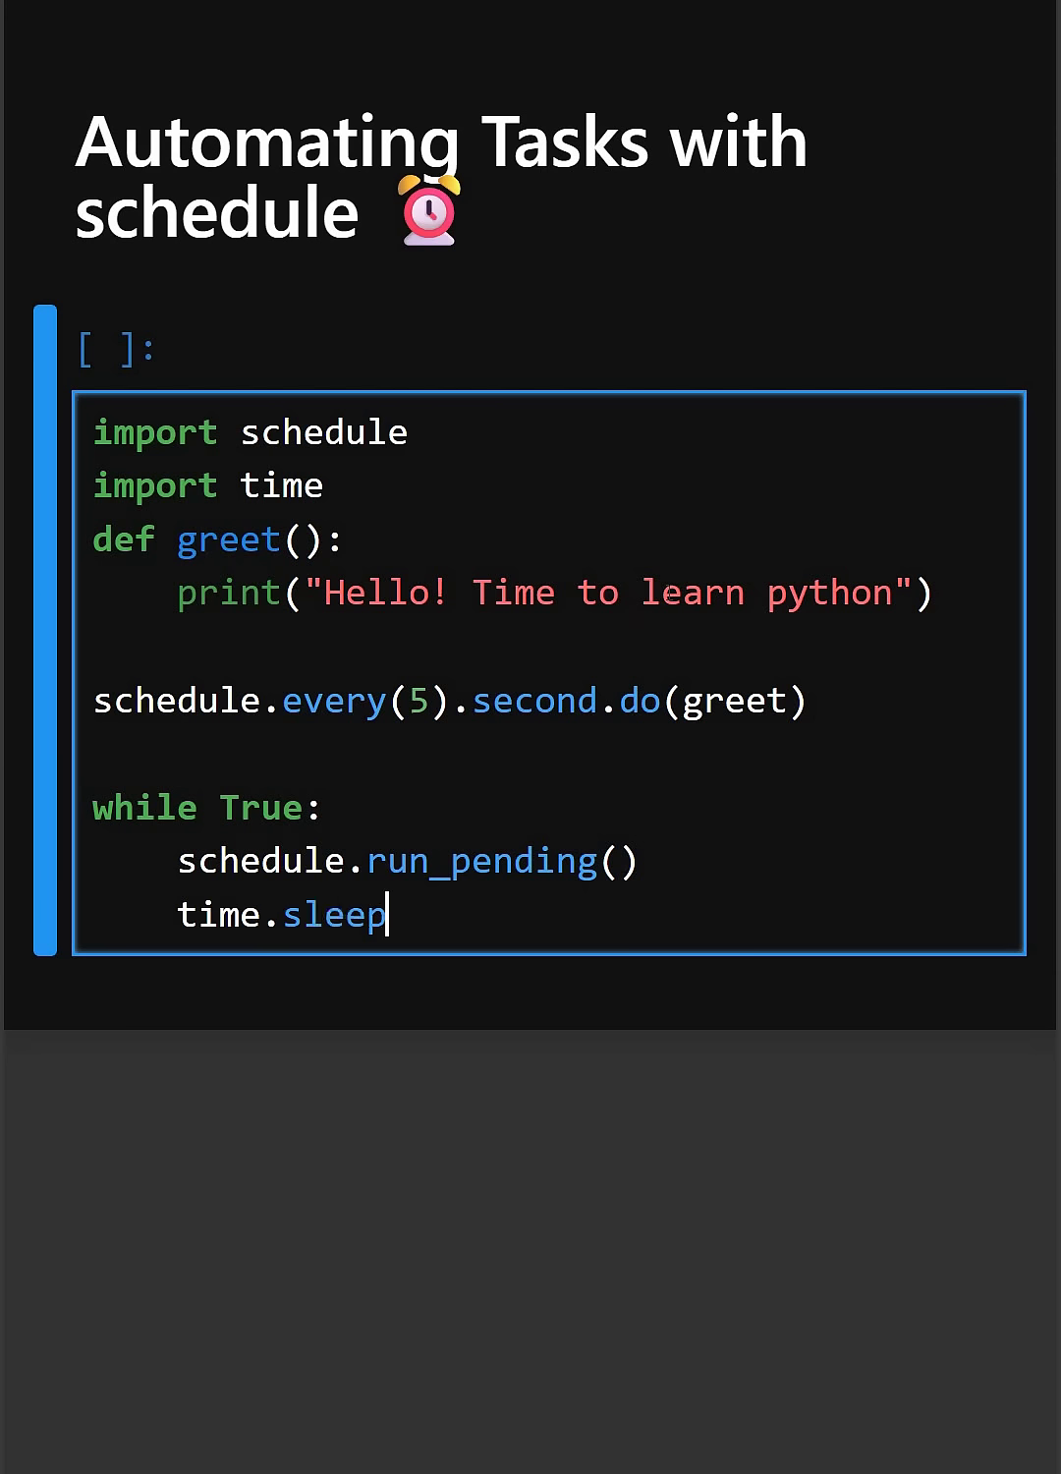